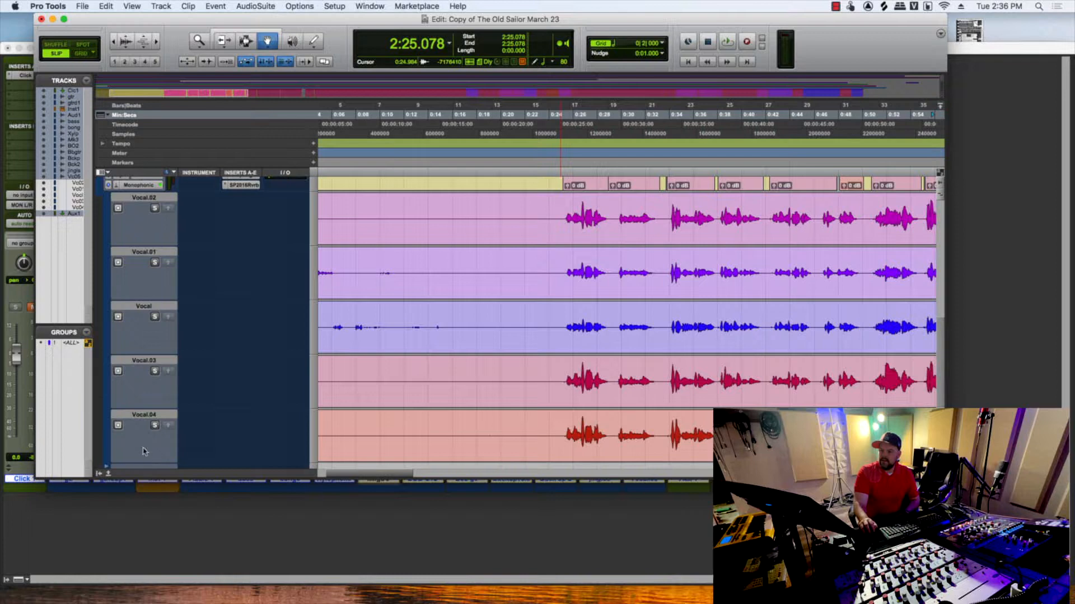
Shrink the height of the vocal playlist lanes and inspect the comped Vocal.05 clips by selecting several in turn.
left_click_drag(143, 461, 146, 436)
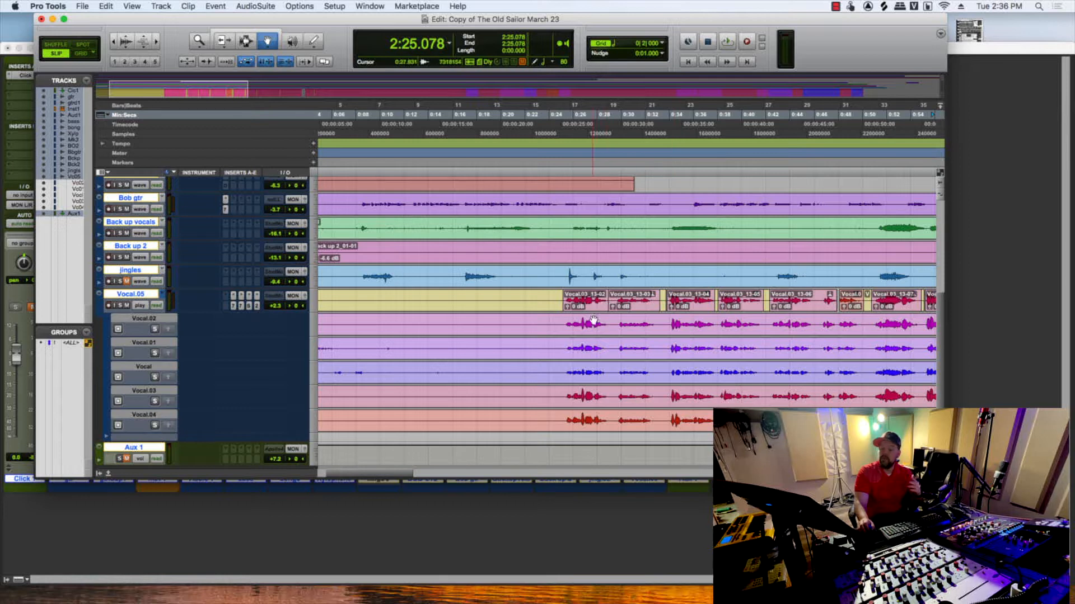
left_click(560, 115)
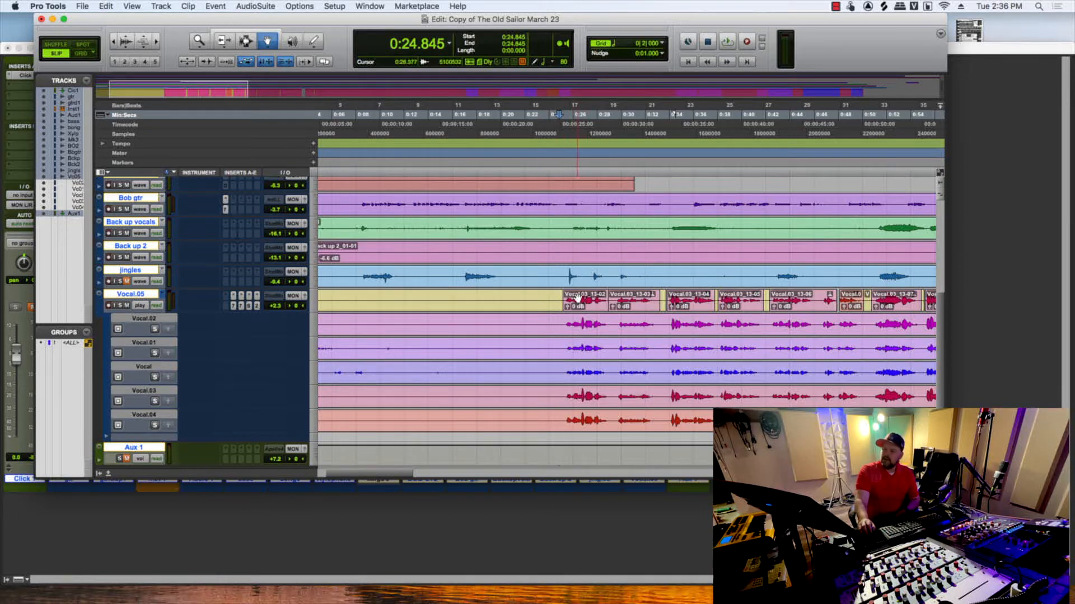
triple_click(660, 279)
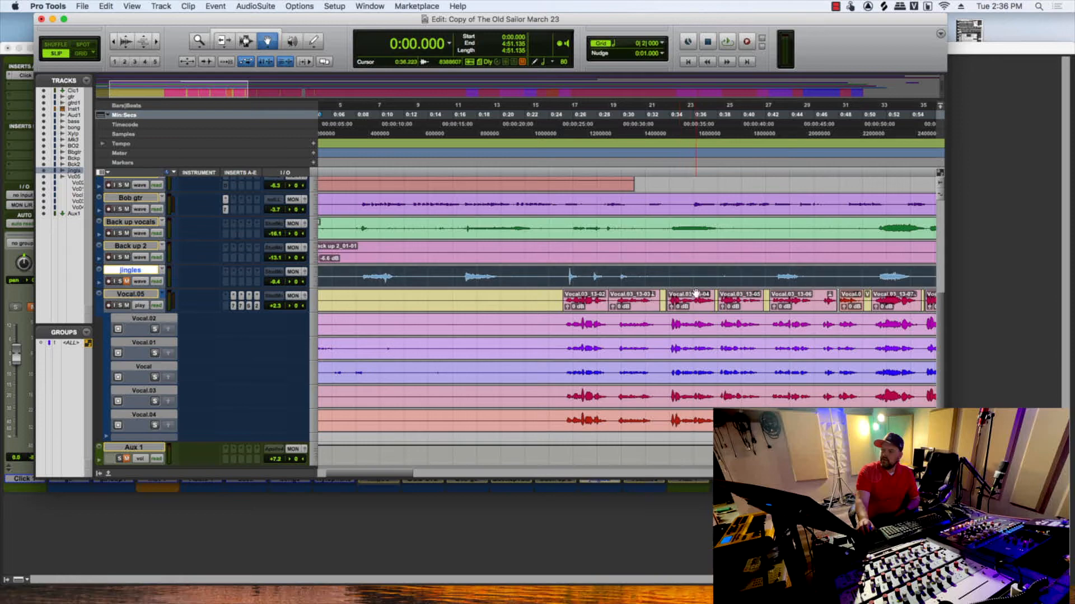
left_click(696, 293)
left_click(735, 297)
left_click(799, 298)
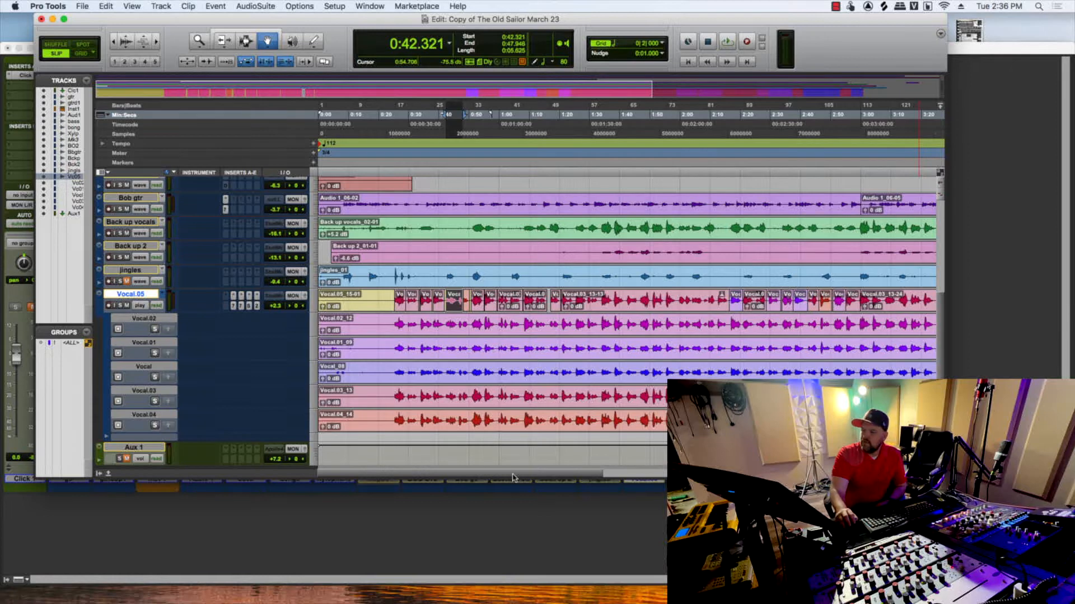
Select the first vocal phrase on the Vocal.03 playlist lane with the Selector tool, about 4.3 seconds from 0:24.891.
left_click_drag(515, 475, 492, 477)
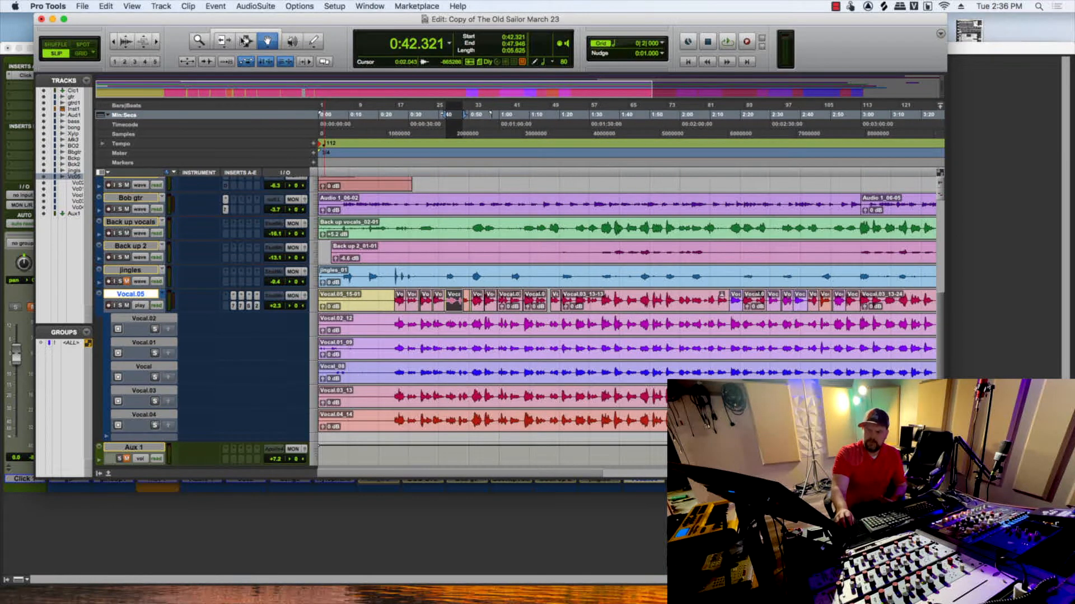
left_click(245, 41)
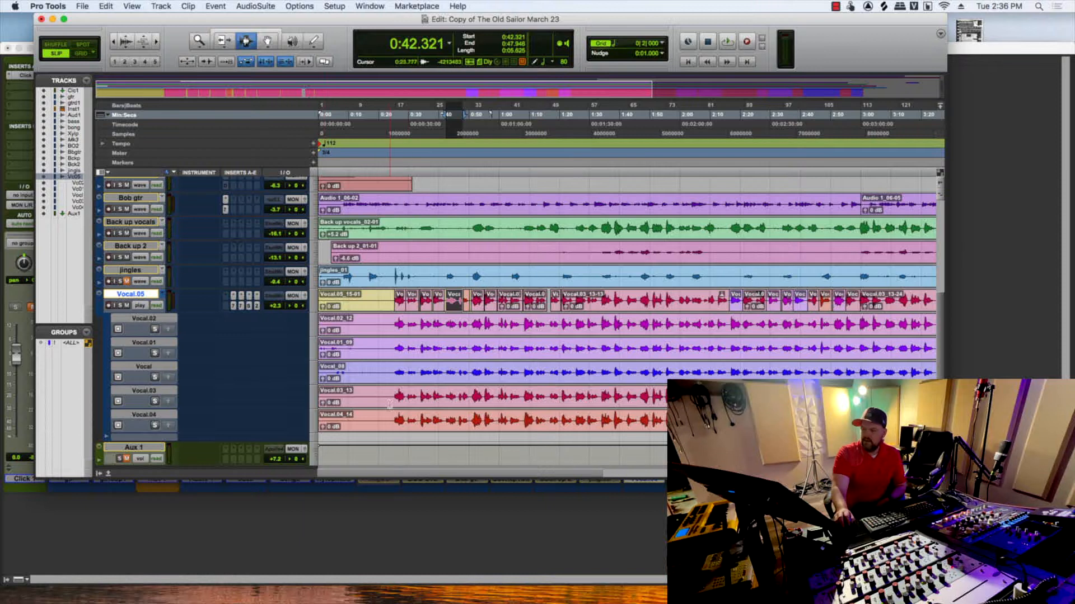
left_click_drag(395, 396, 409, 401)
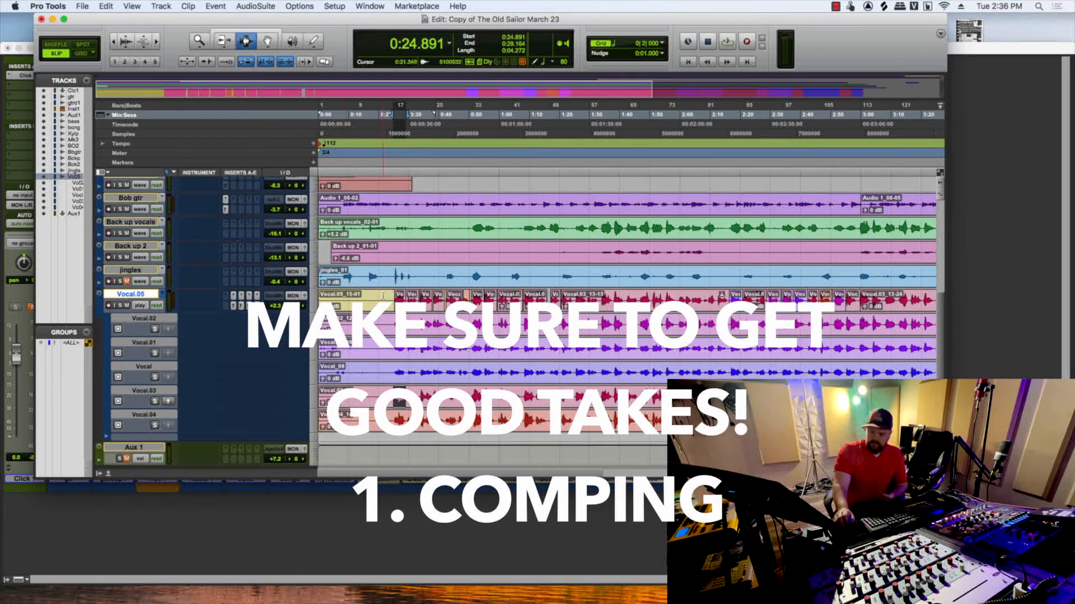
Review the list of playlists on the Vocal.05 track and place the edit cursor at about 0:23.
left_click(164, 296)
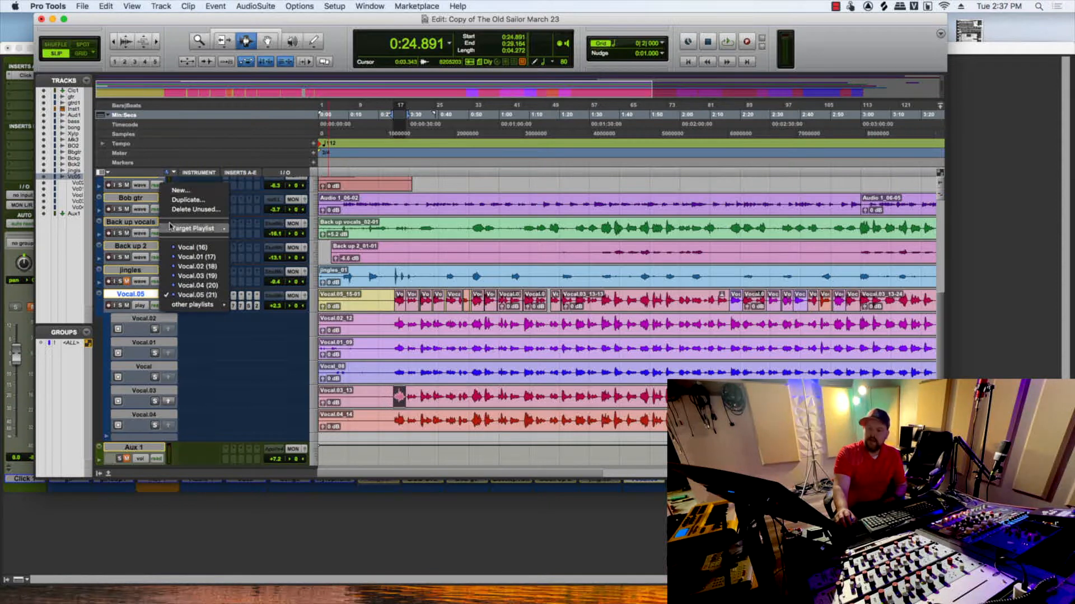
left_click(123, 296)
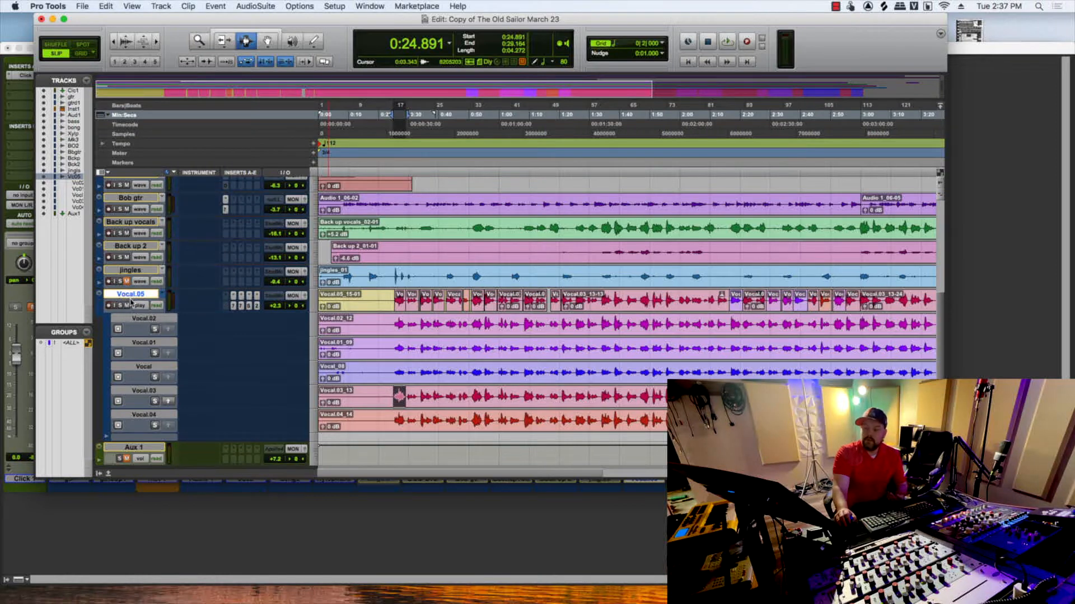
left_click(388, 114)
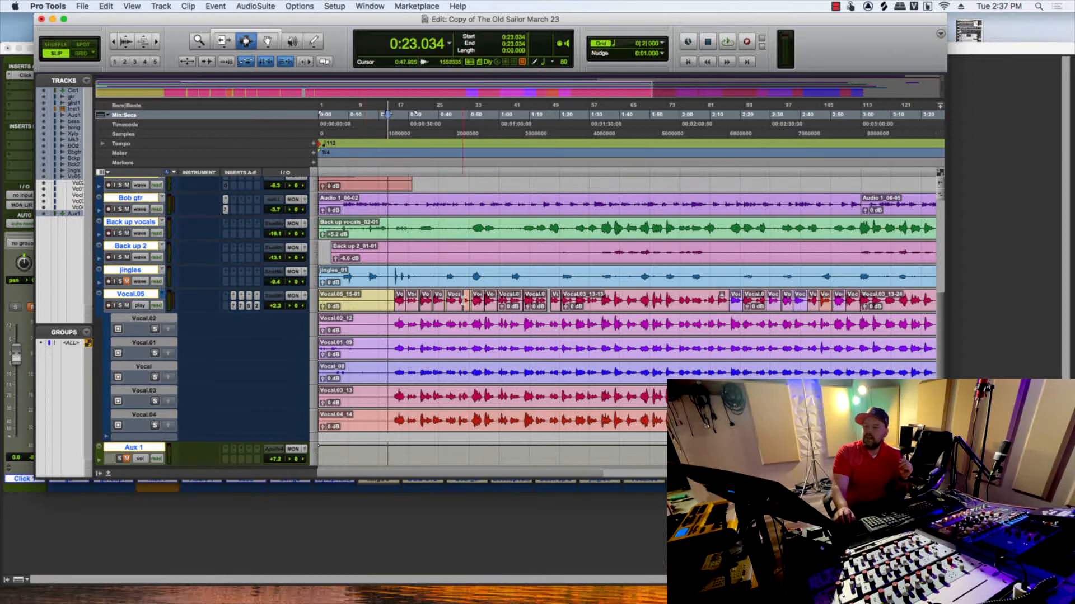
Switch the Vocal.05 track from playlists view to waveform view and look over the comped vocal along the timeline.
left_click(143, 306)
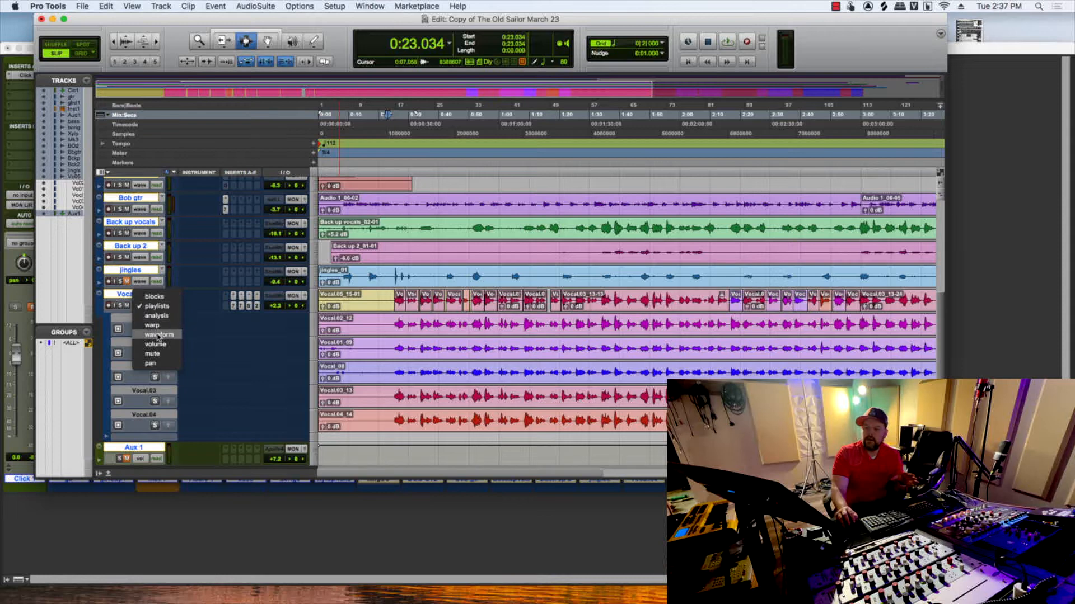
left_click(158, 335)
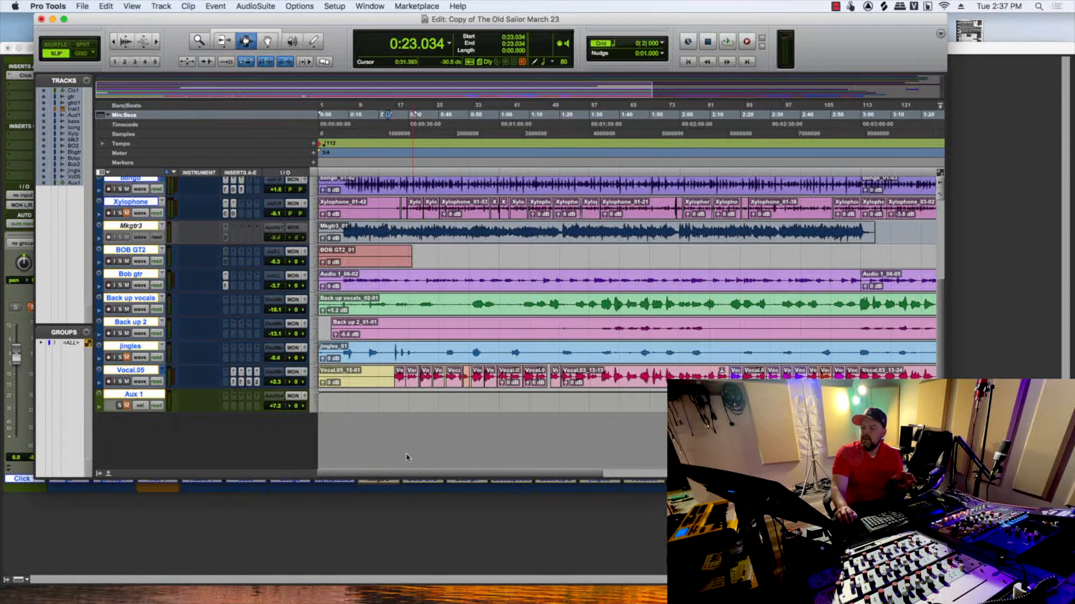
scroll(597, 390, "right", 5)
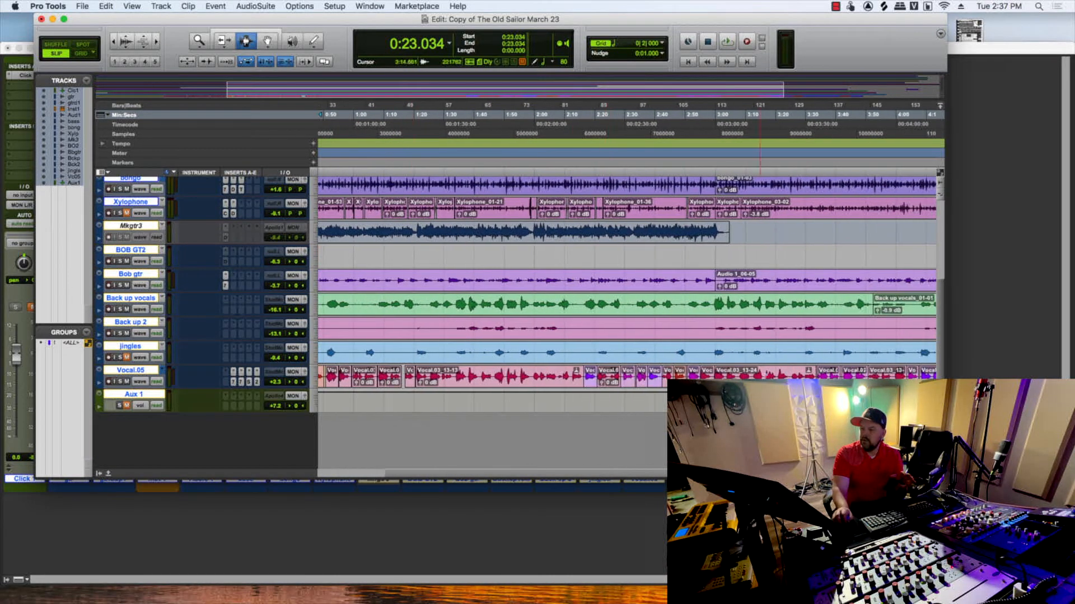
scroll(619, 476, "left", 5)
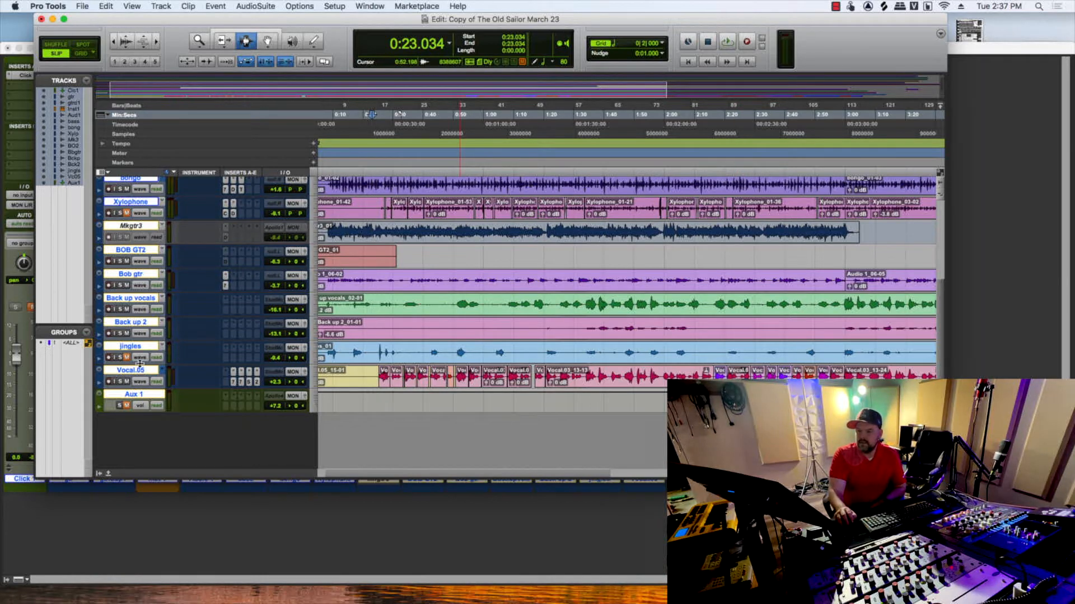
Reduce the height of the jingles track and enlarge the Vocal.05 track to show its full set of controls.
left_click_drag(140, 364, 142, 327)
left_click_drag(128, 389, 157, 464)
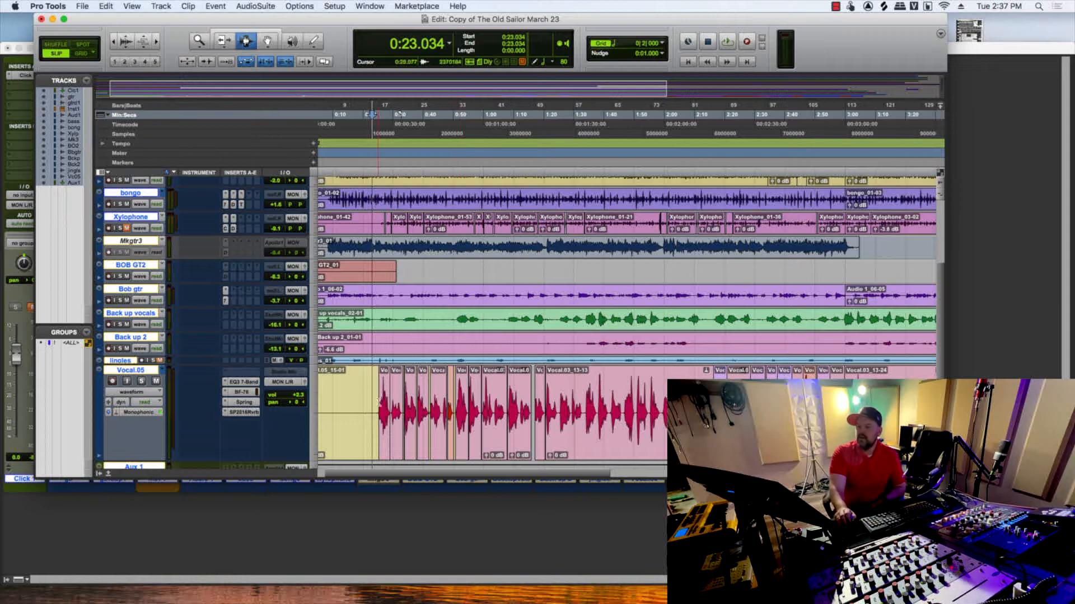
scroll(403, 417, "down", 5)
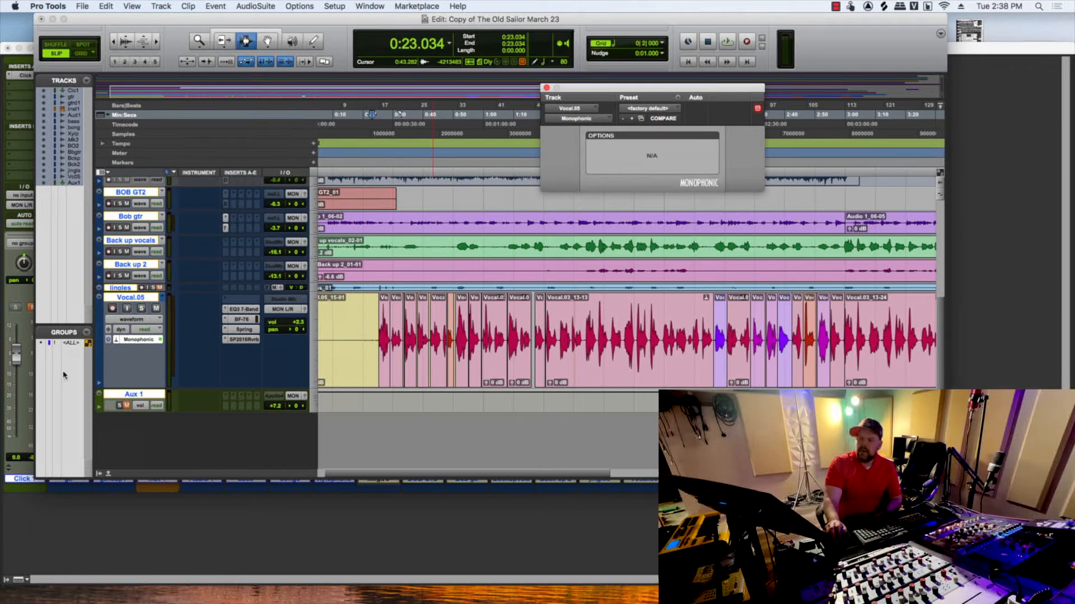
Review the Elastic Audio algorithm choices and the track view options available for the Vocal.05 track.
left_click(116, 341)
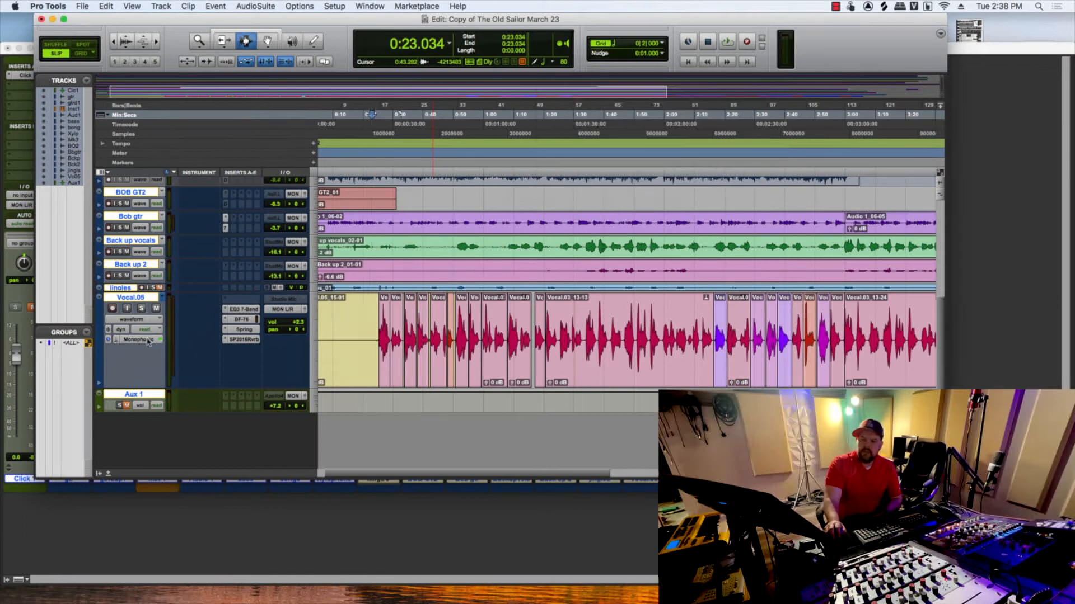
left_click(116, 343)
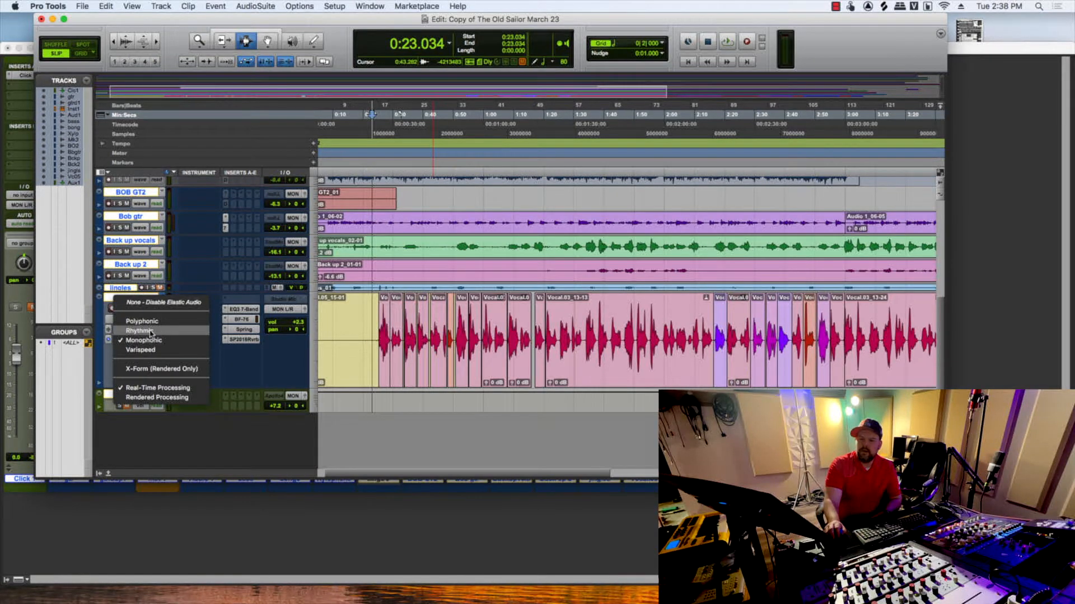
left_click(106, 367)
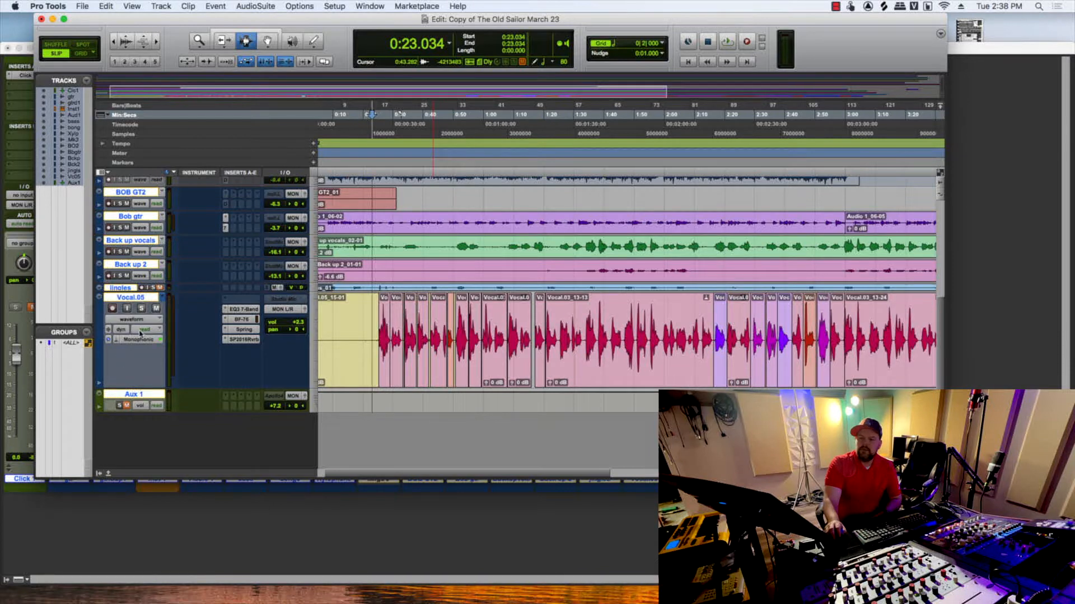
left_click(117, 341)
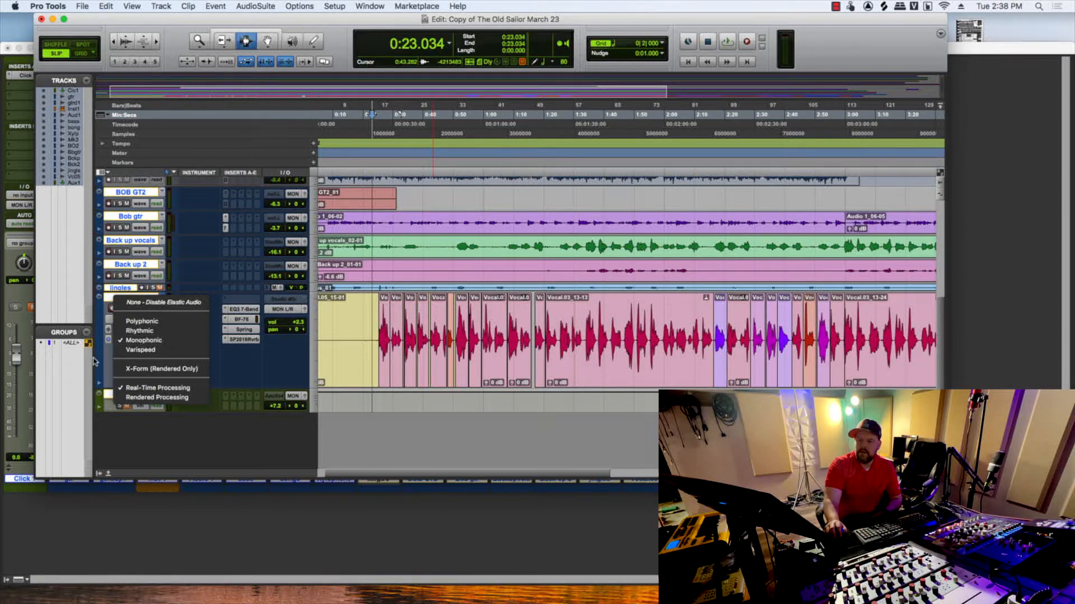
left_click(108, 359)
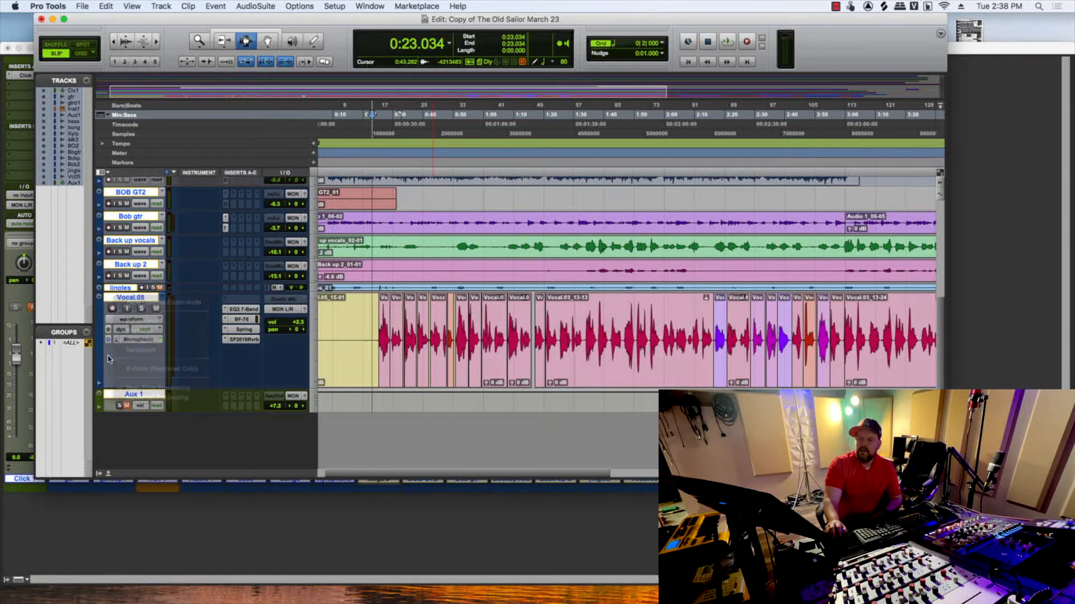
left_click(138, 320)
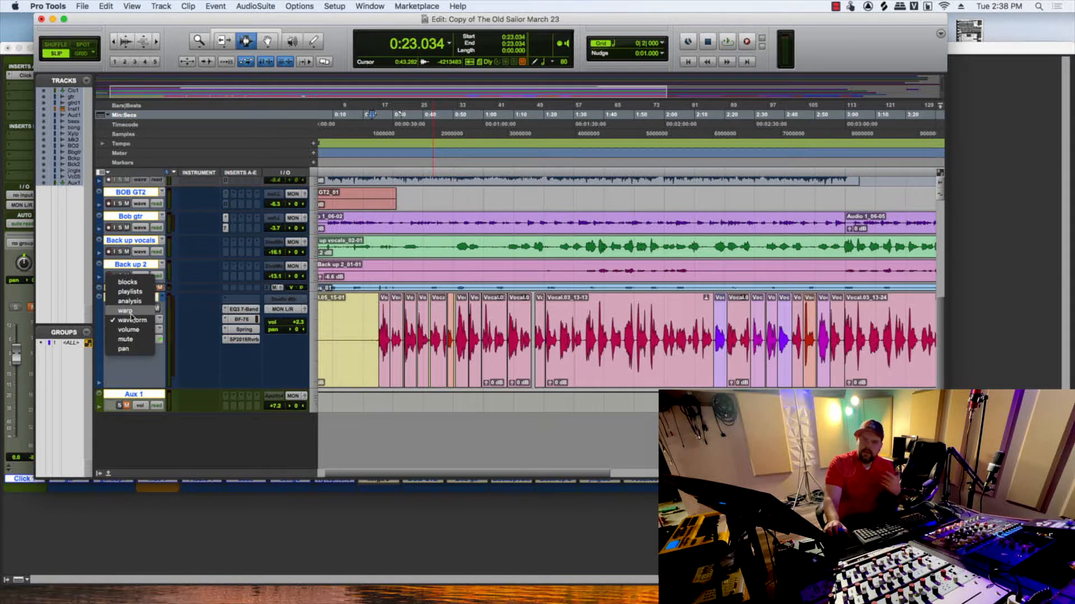
left_click(137, 379)
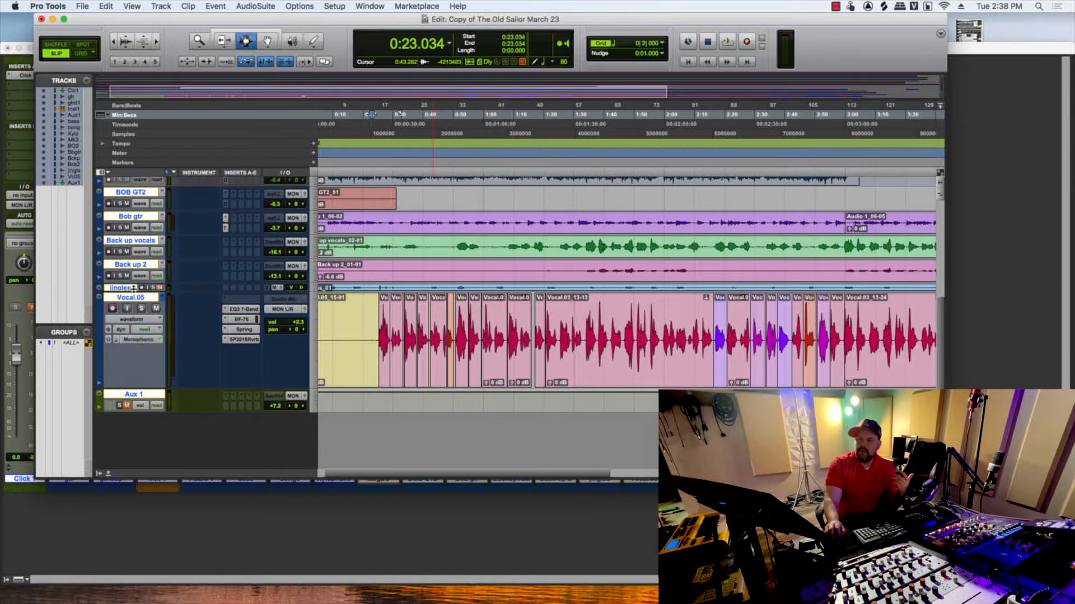
Enlarge the jingles track and open its Elastic Audio algorithm choices.
left_click_drag(129, 290, 137, 359)
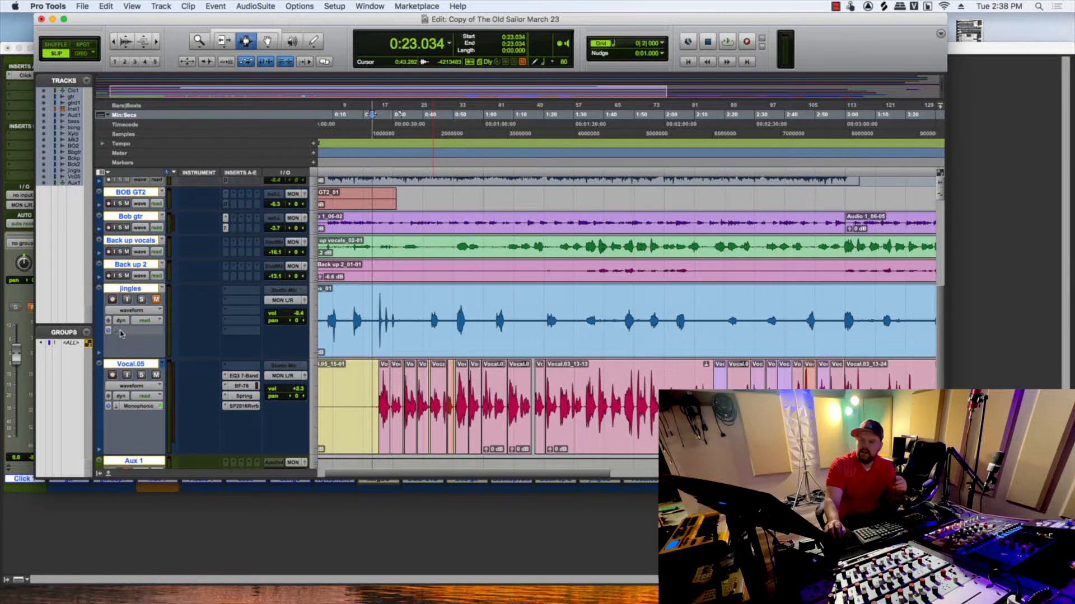
left_click(119, 332)
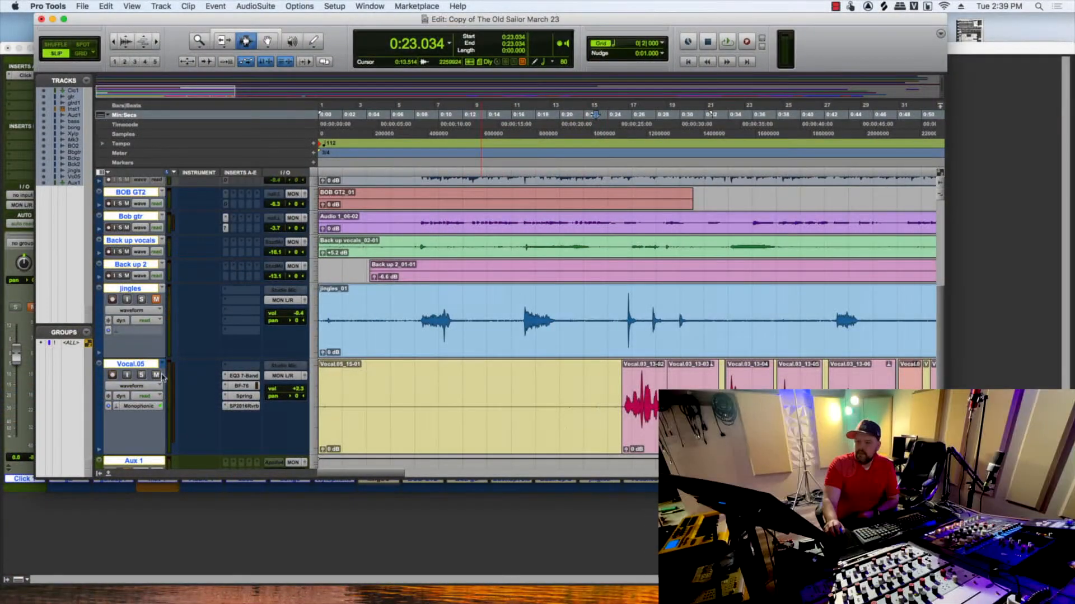
Switch the Vocal.05 track to warp view and select its first vocal phrase clip, starting at 0:25.178, with the Grabber tool.
left_click(139, 388)
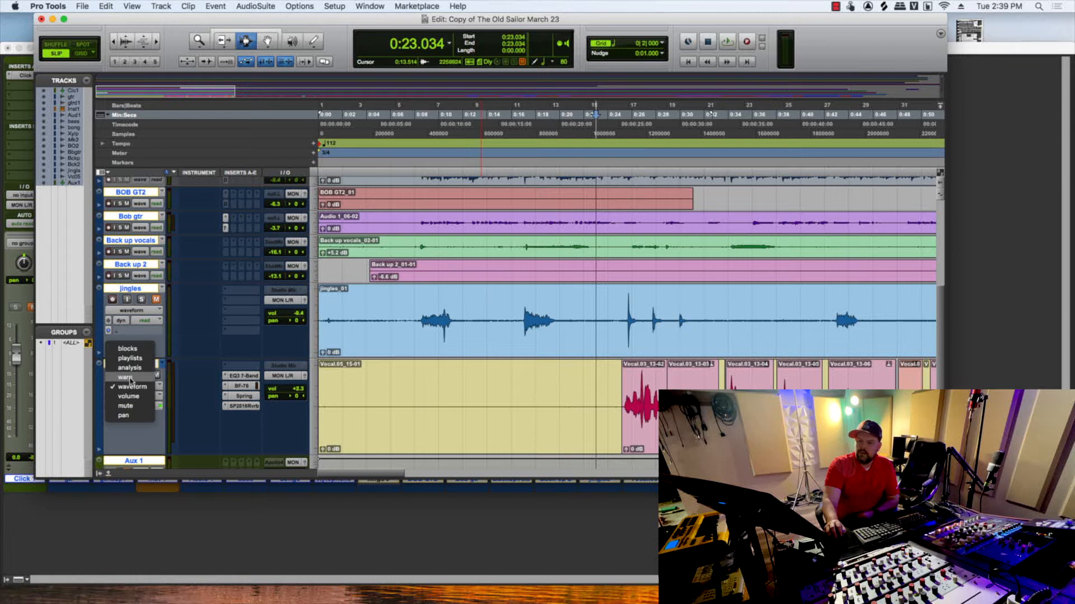
left_click(125, 378)
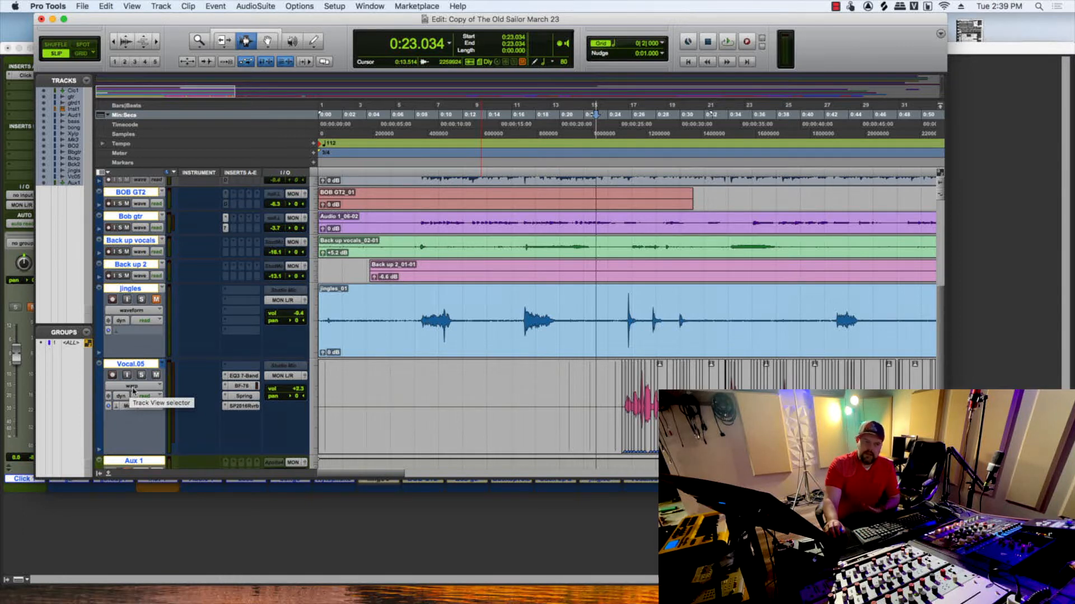
left_click_drag(346, 476, 373, 481)
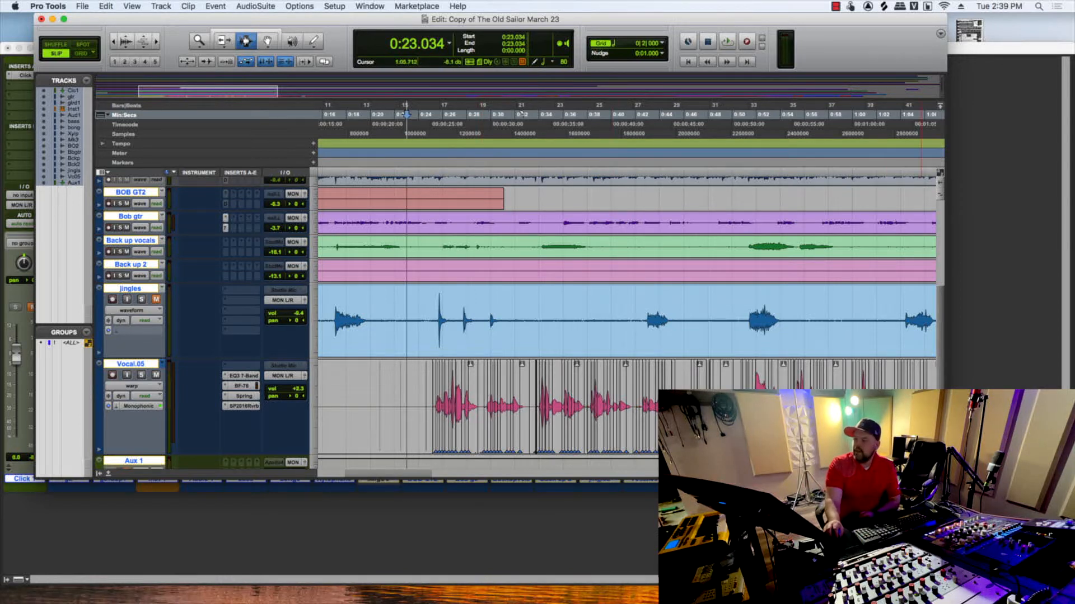
key("super+bracketright")
key("super+bracketright")
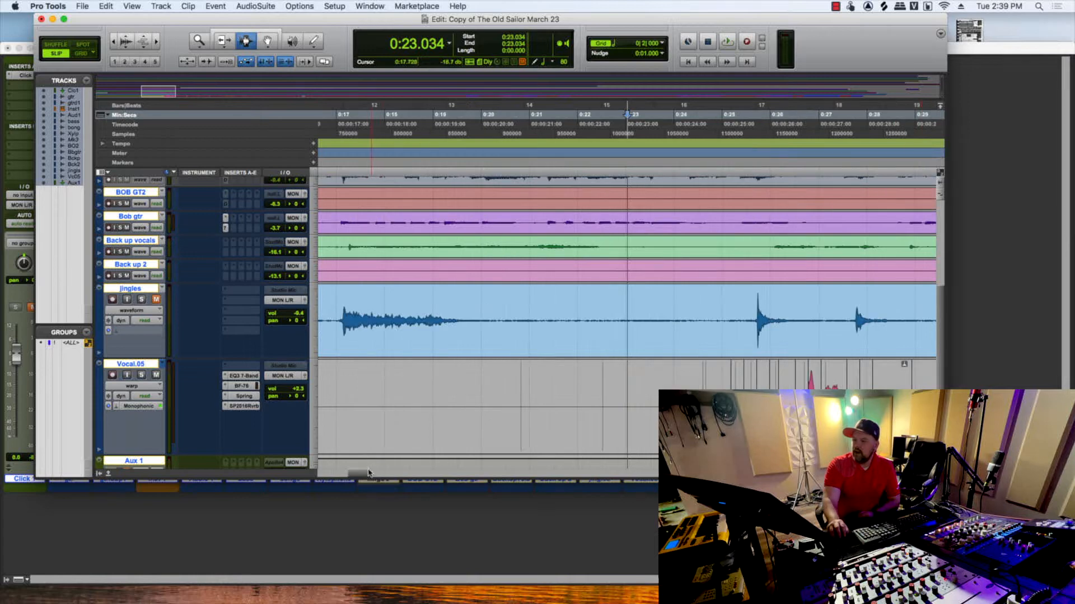
scroll(436, 337, "right", 10)
left_click(268, 43)
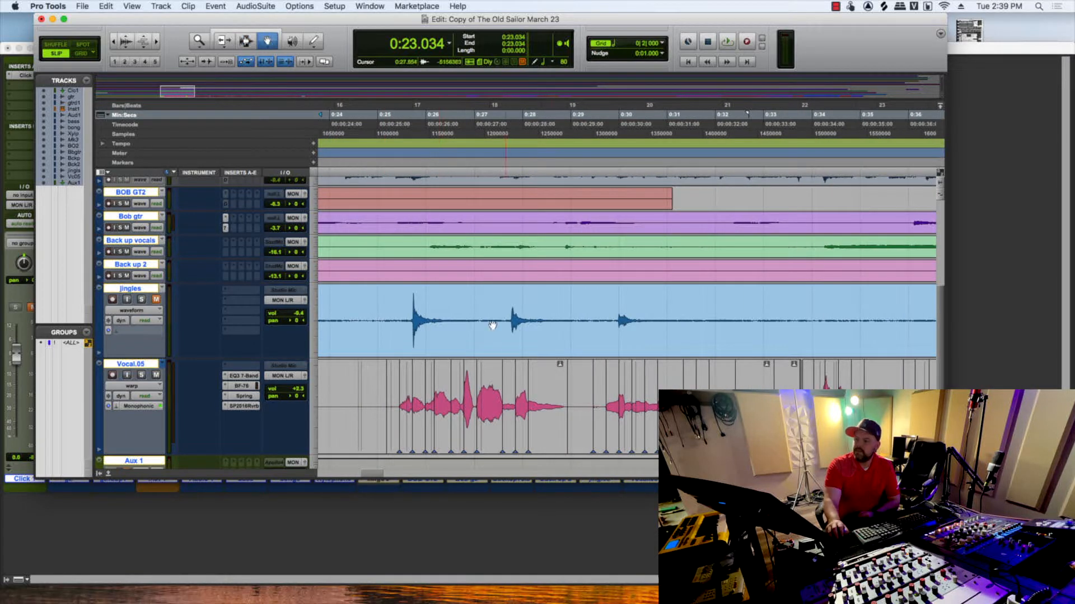
left_click(552, 402)
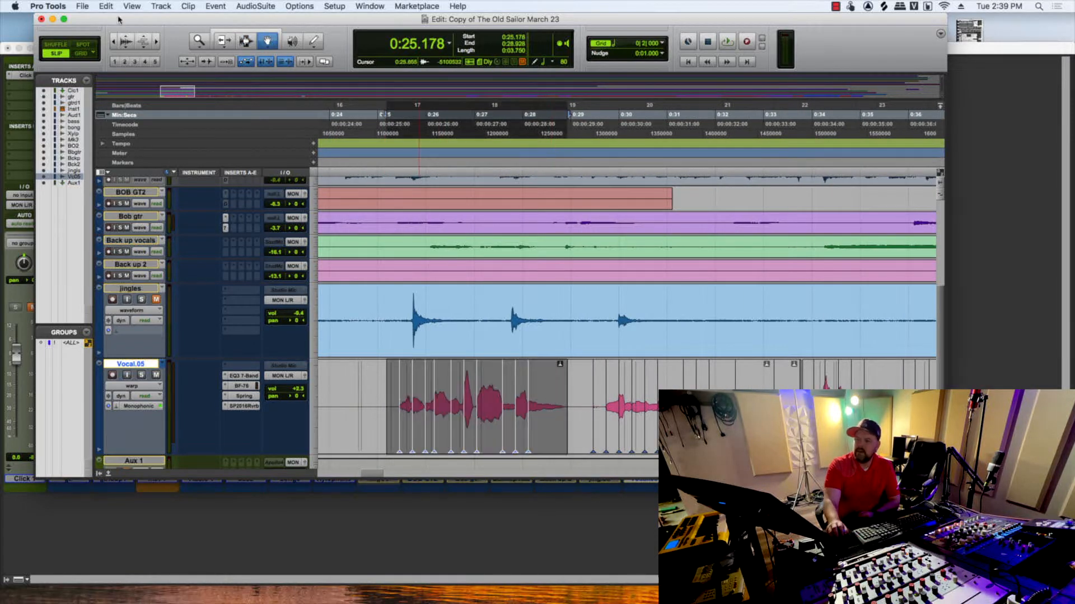
Open the Quantize settings for the selected vocal clip, review the quantize grid note values, and close the window without applying.
left_click(250, 10)
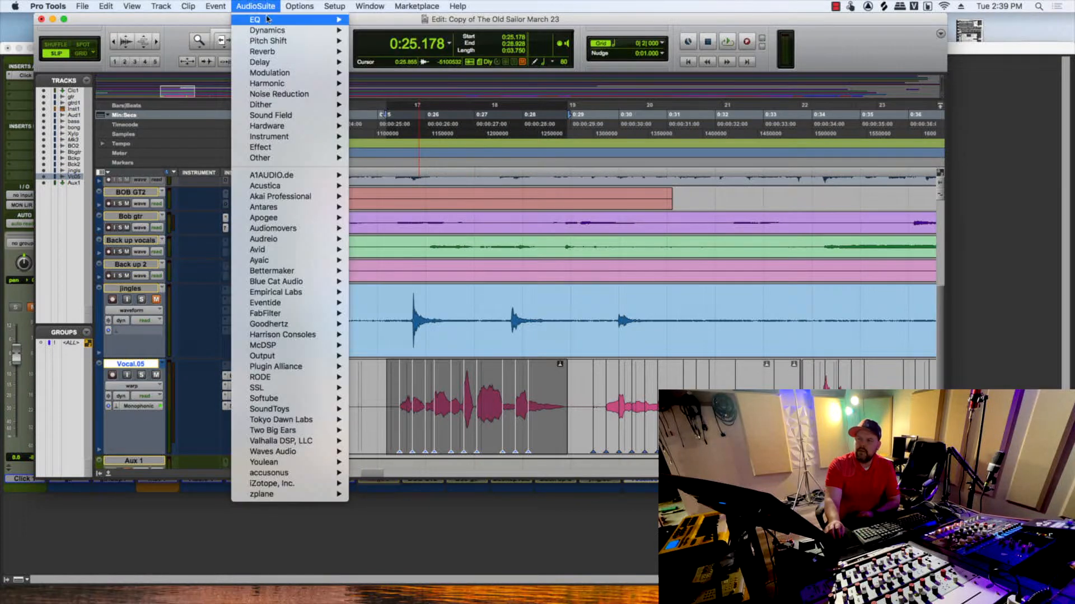
mouse_move(265, 21)
mouse_move(215, 7)
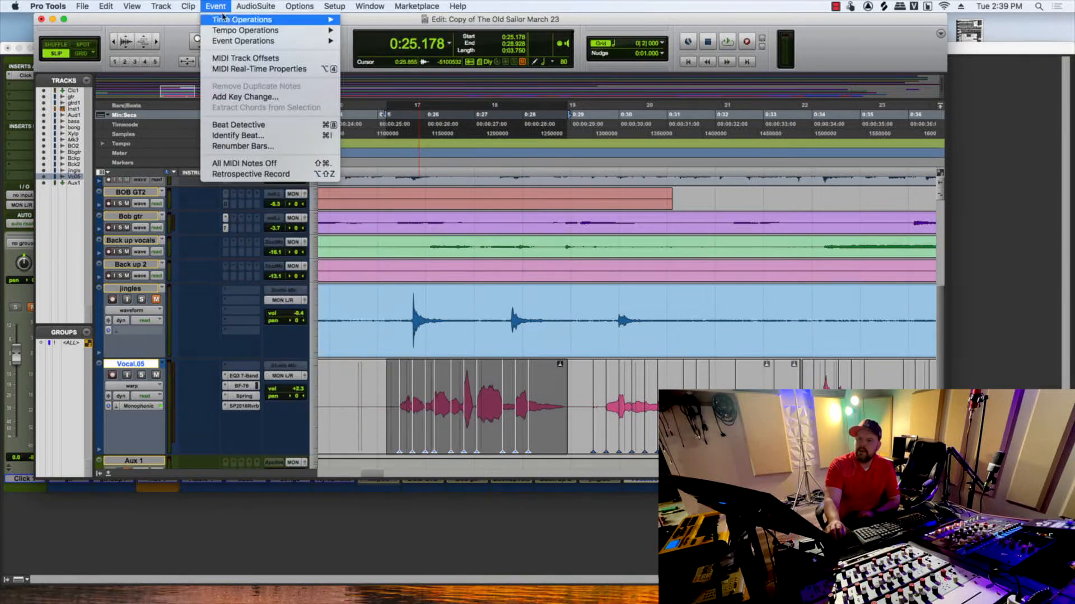
mouse_move(242, 44)
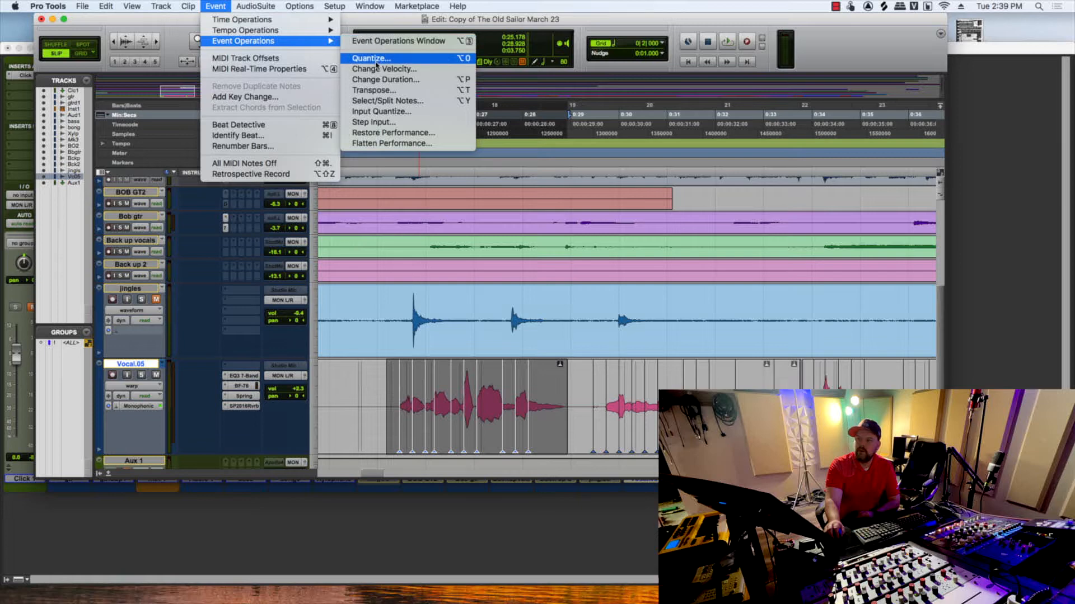
left_click(375, 58)
left_click(505, 296)
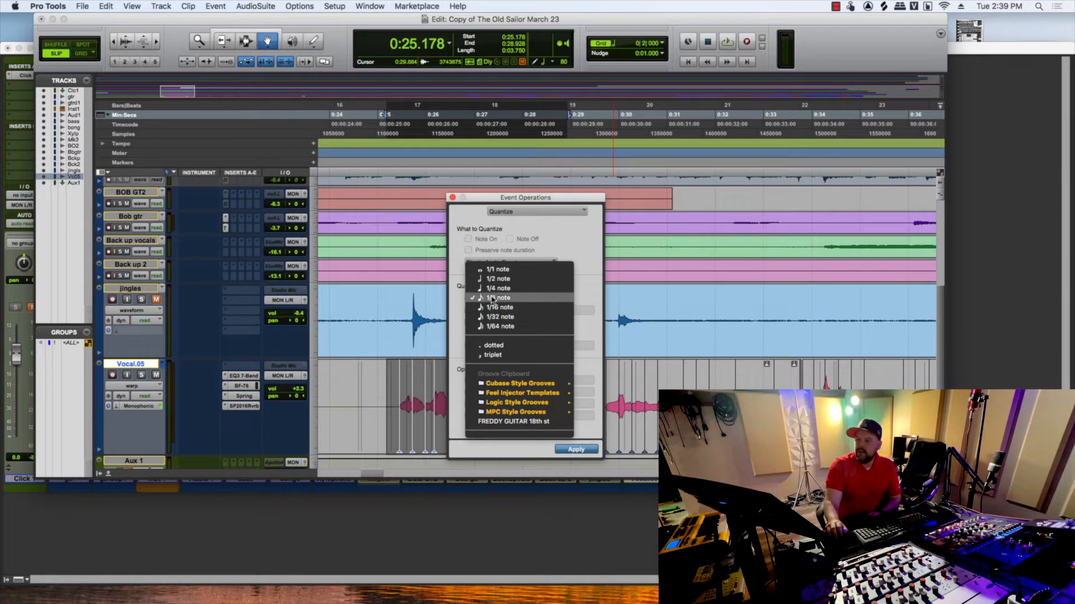
left_click(520, 206)
left_click(450, 197)
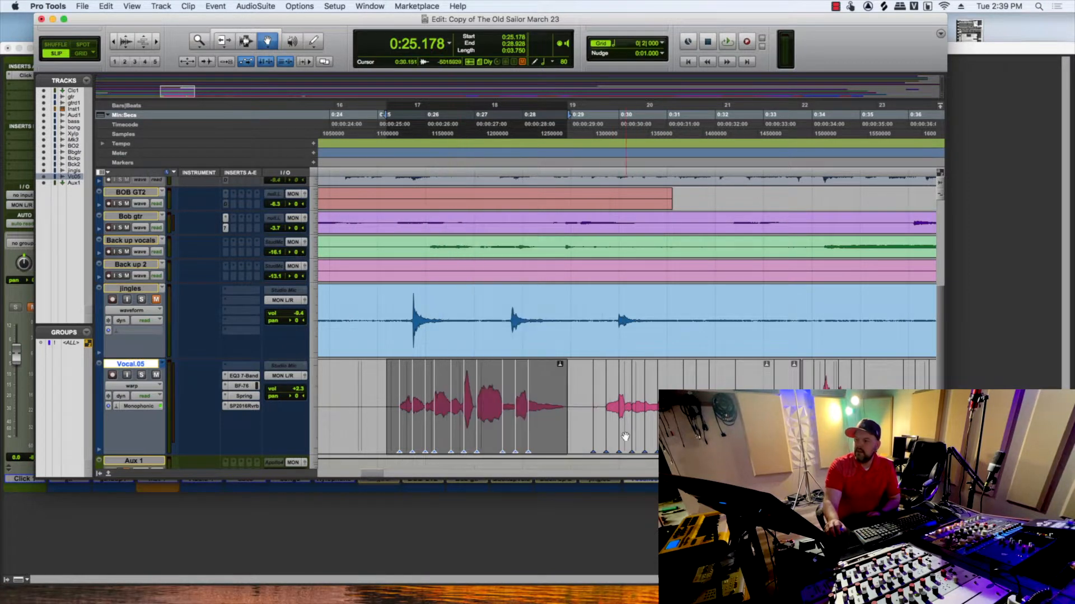
Select the entire Vocal.05 performance, from 0:13.374 to 4:48.298, with the Selector tool.
key("super+[")
key("super+[")
key("super+[")
key("super+[")
key("super+[")
key("super+[")
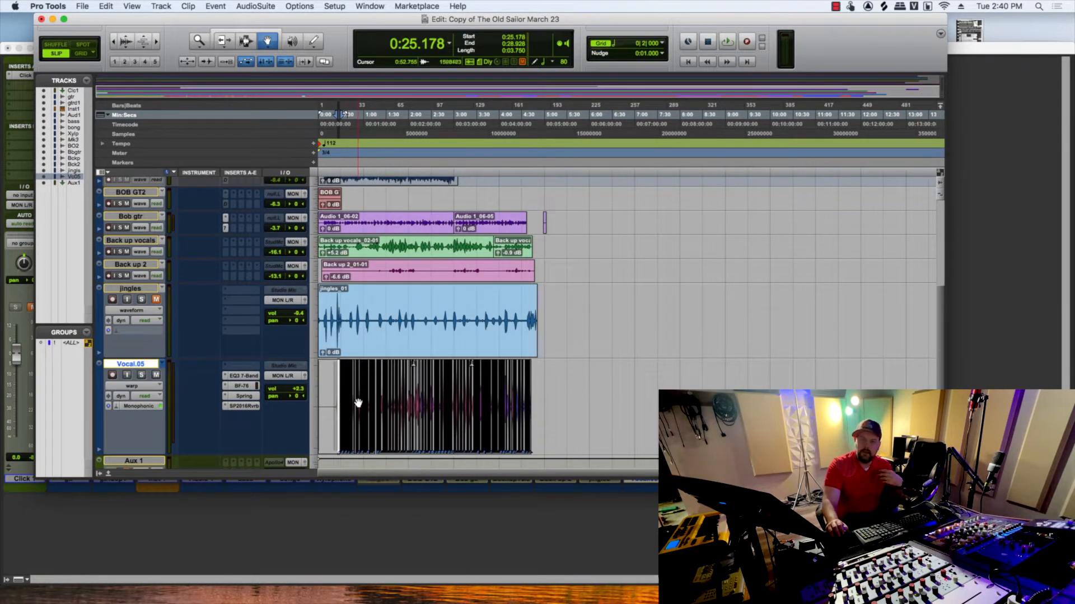
left_click(243, 41)
left_click_drag(539, 381, 336, 389)
Open the Event Operations window to review its Quantize options for the whole vocal, and close it without applying.
left_click(215, 9)
mouse_move(265, 40)
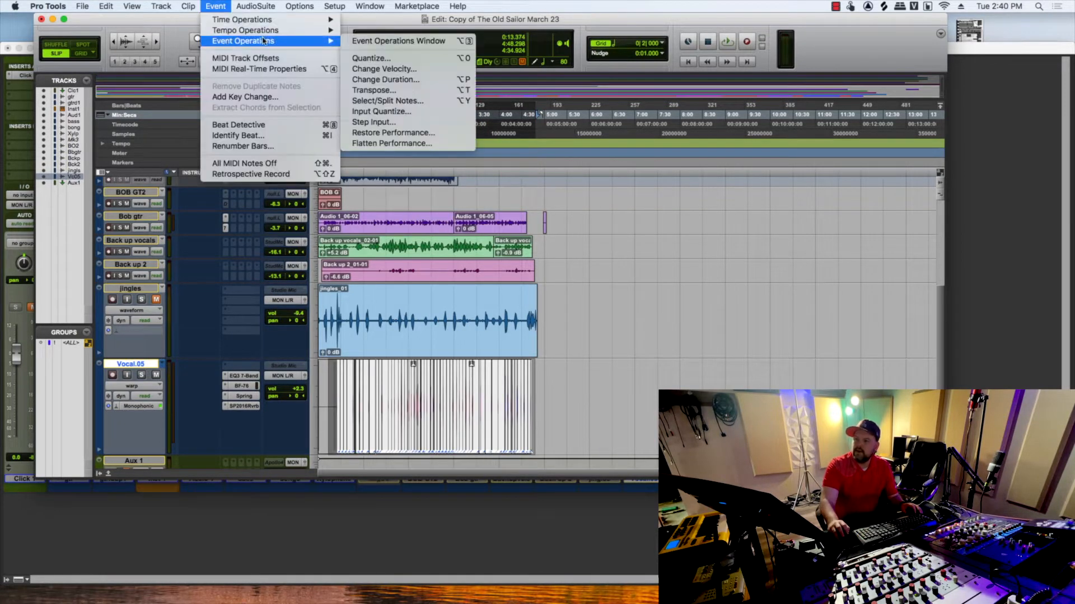
left_click(447, 79)
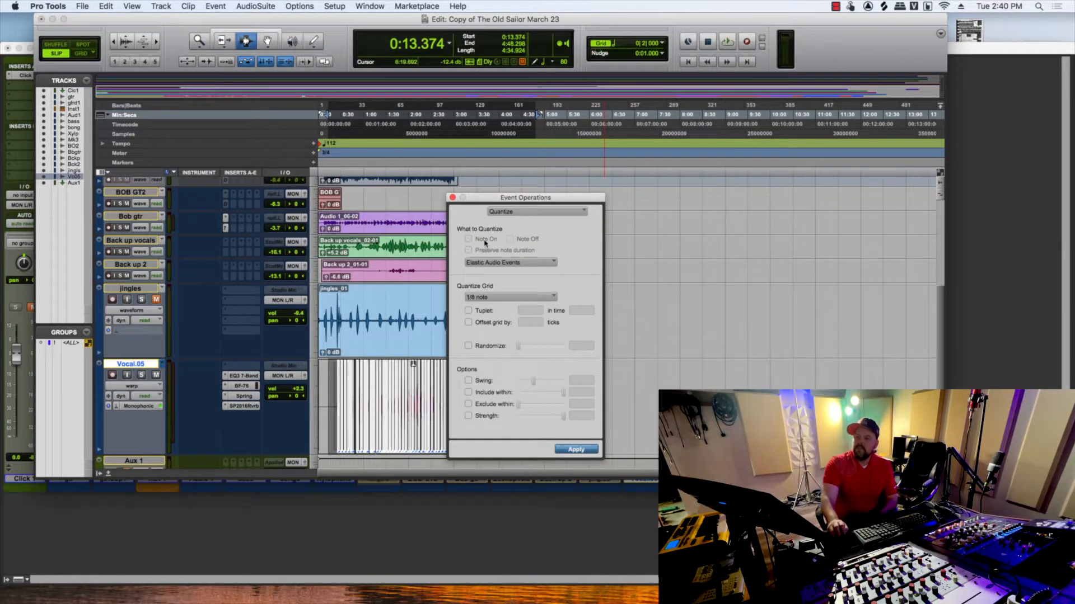
left_click(452, 197)
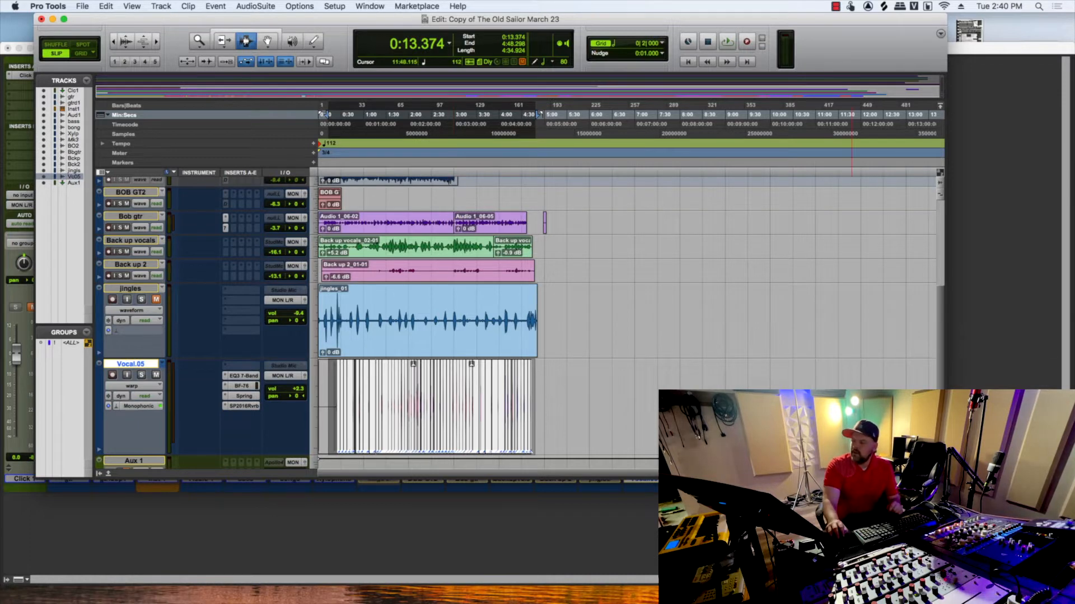
Bring the first vocal phrases around 0:25 into view, switch to Grid mode and set the grid value to 0|0|480.
key("super+bracketright")
key("super+bracketright")
key("super+bracketright")
key("super+bracketright")
key("super+bracketright")
key("super+bracketright")
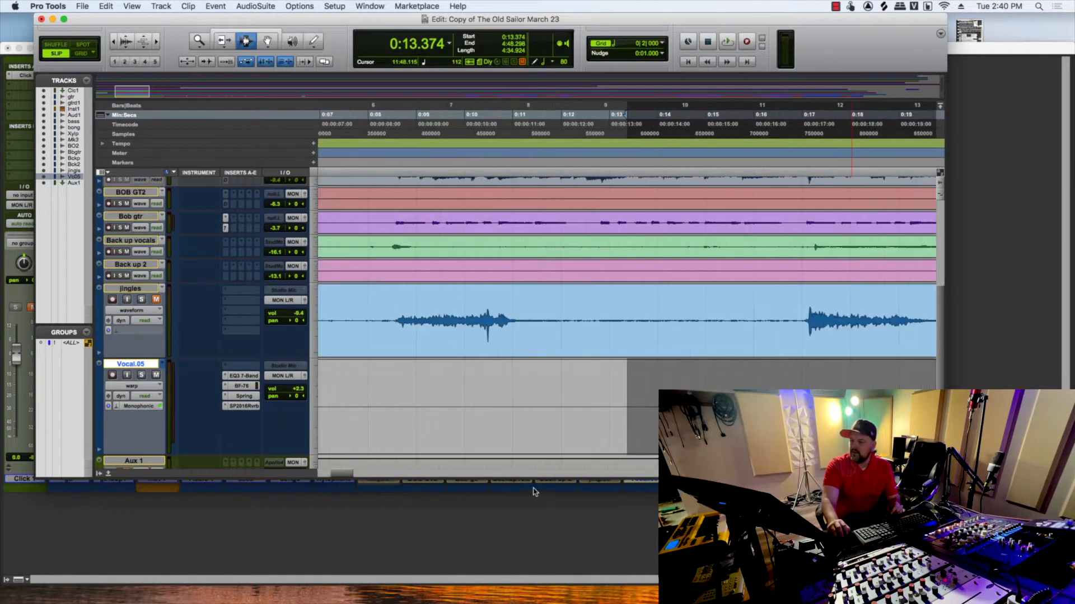
left_click_drag(347, 480, 375, 485)
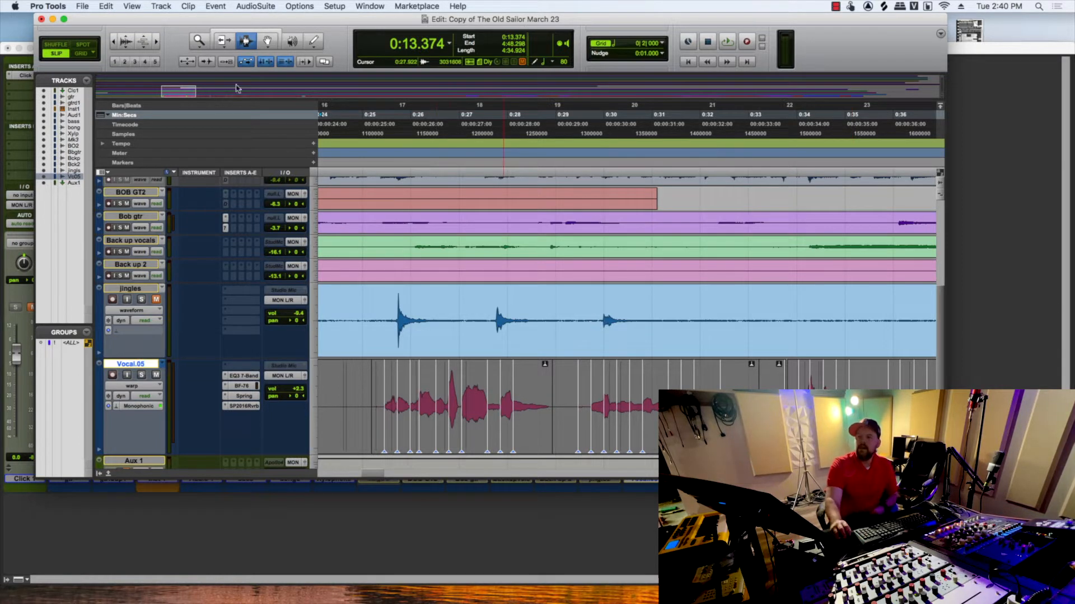
left_click(80, 54)
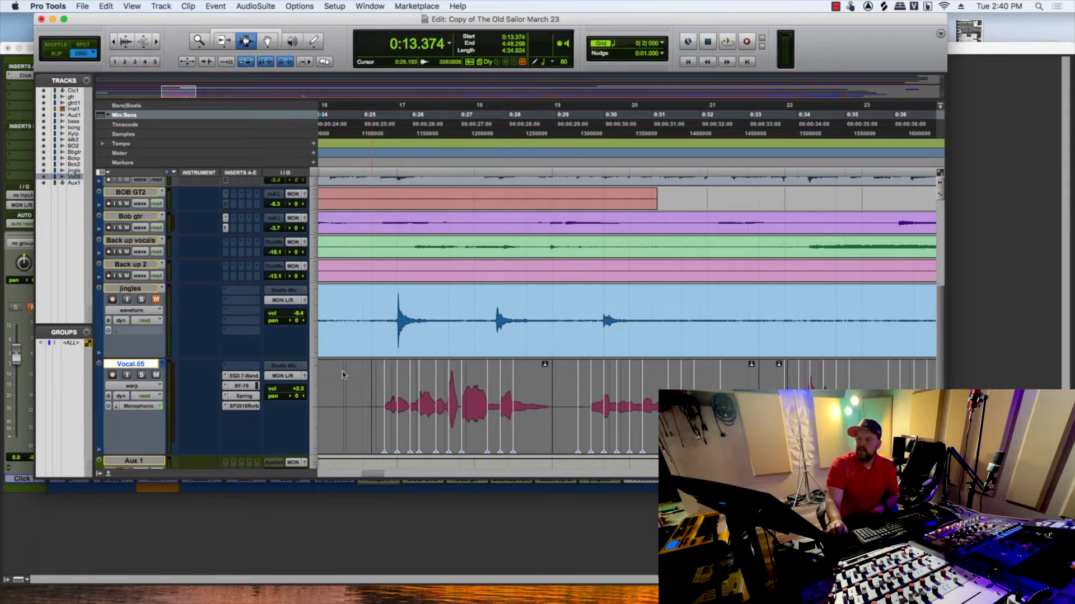
left_click(661, 43)
left_click(687, 64)
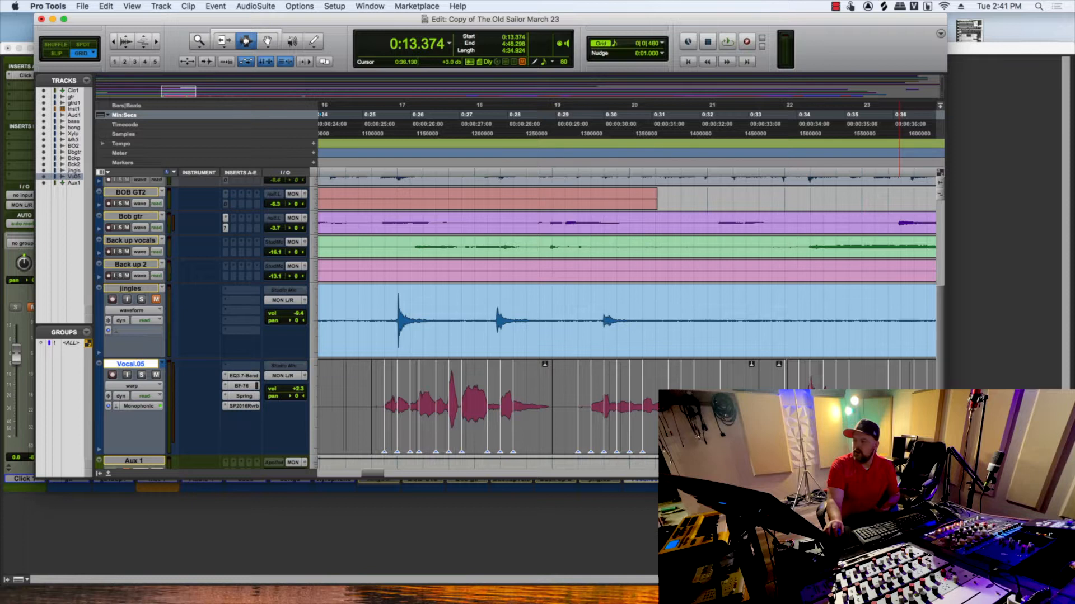
Compare the second vocal phrase's warp markers with the grid lines up close, and return to Slip mode.
key("super+bracketright")
key("super+bracketright")
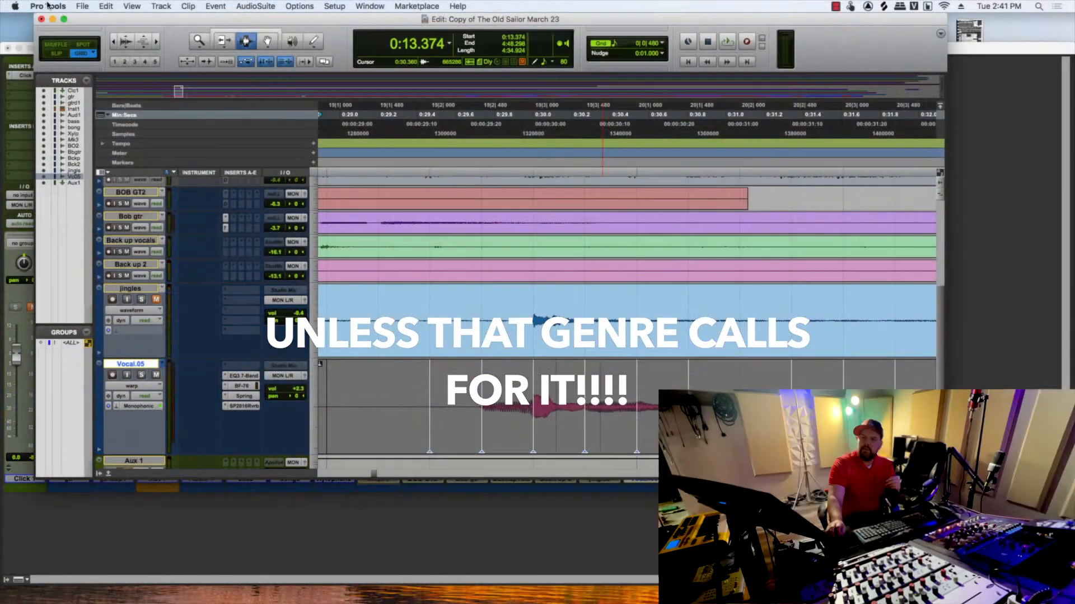
left_click(64, 56)
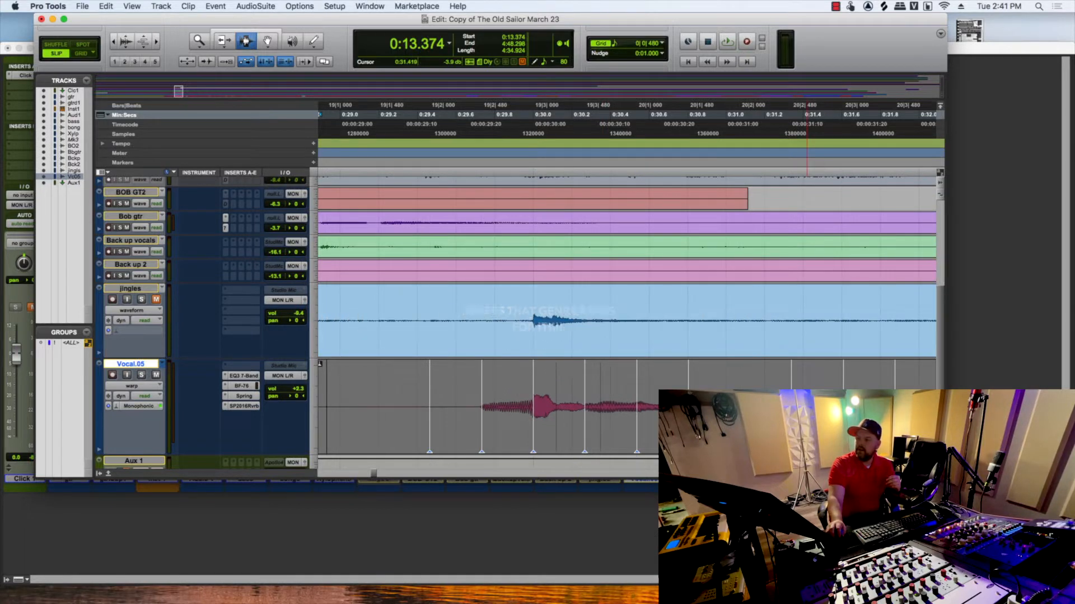
key("super+[")
key("super+[")
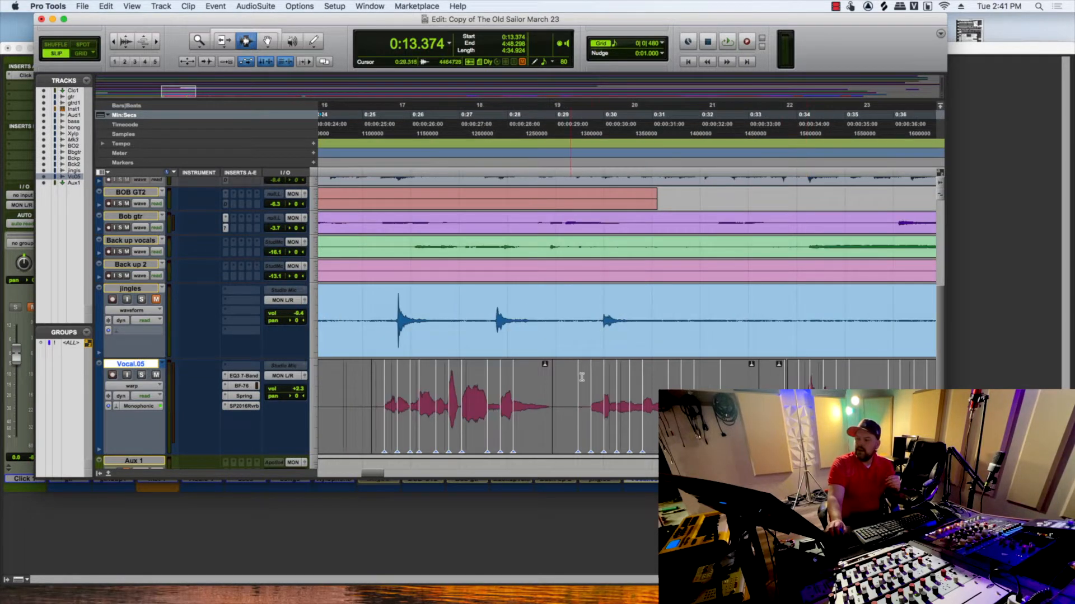
Set the playback start at 0:29.419, before the second vocal phrase, and listen to its timing twice.
left_click(574, 115)
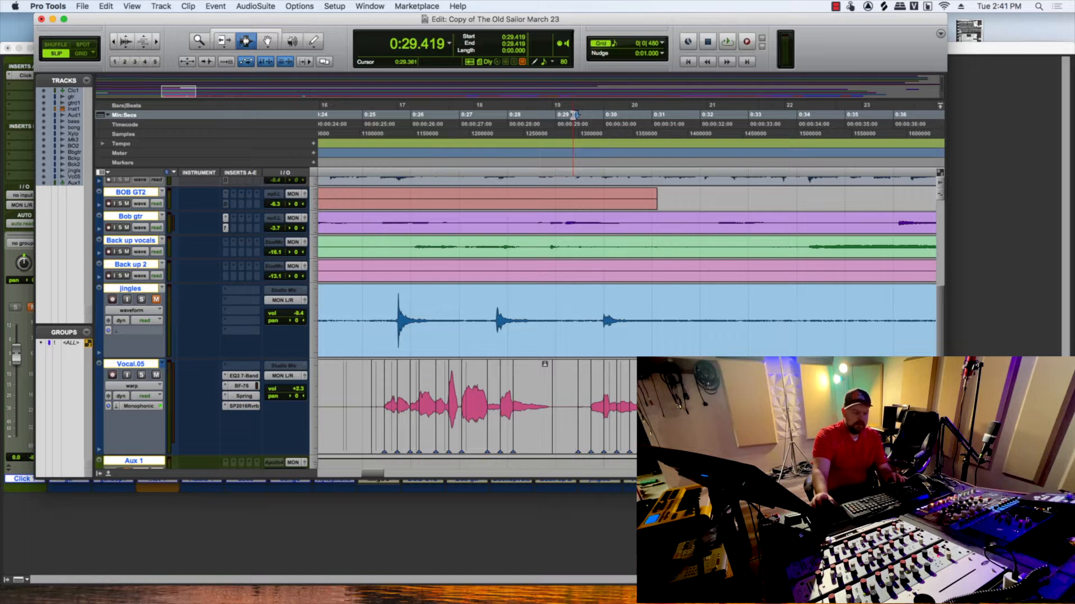
key("space")
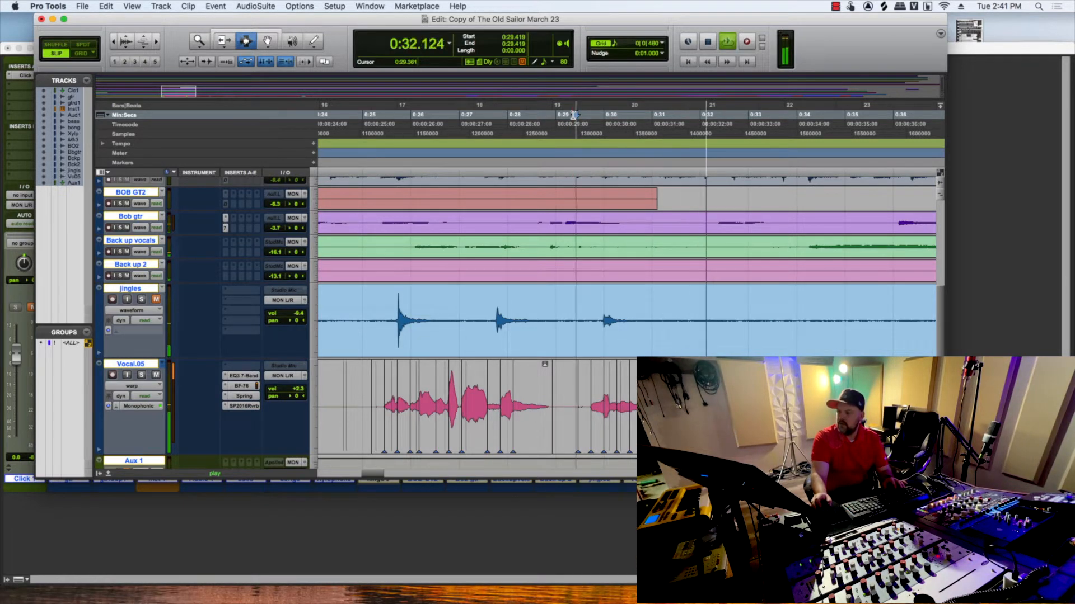
key("space")
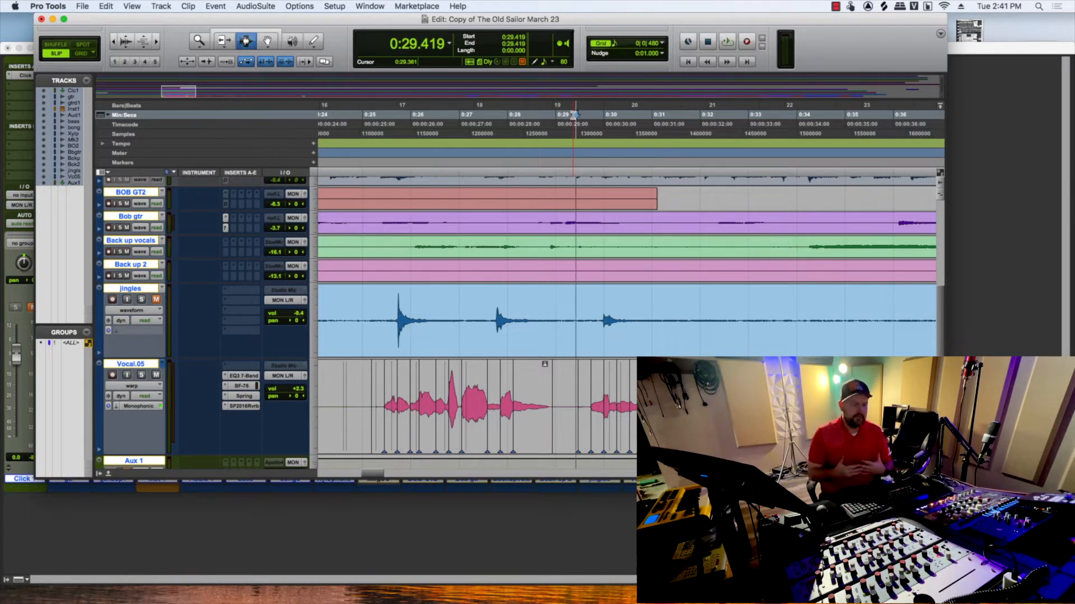
key("space")
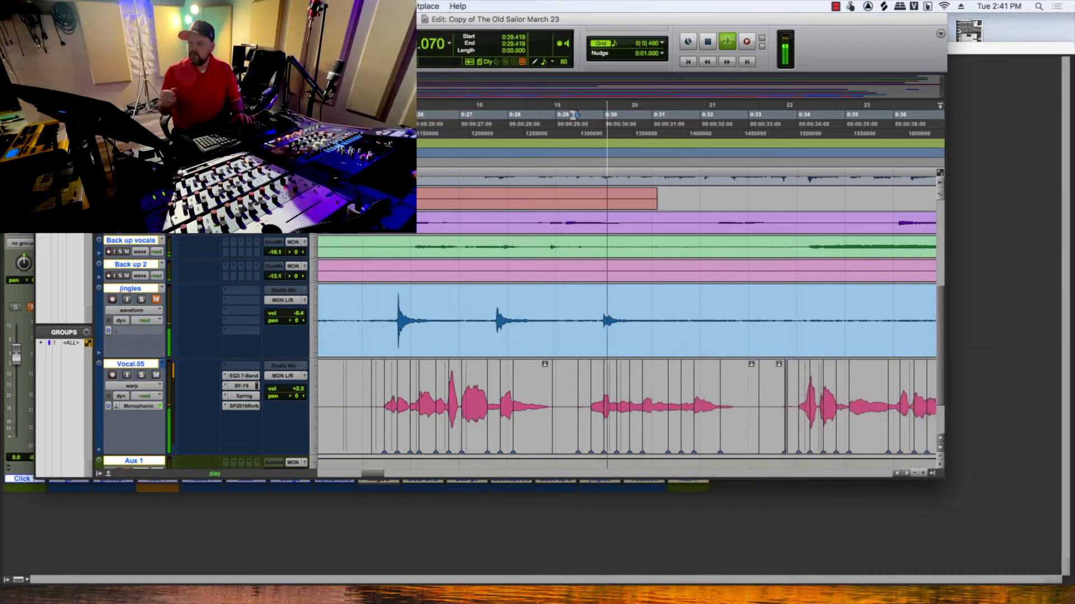
key("space")
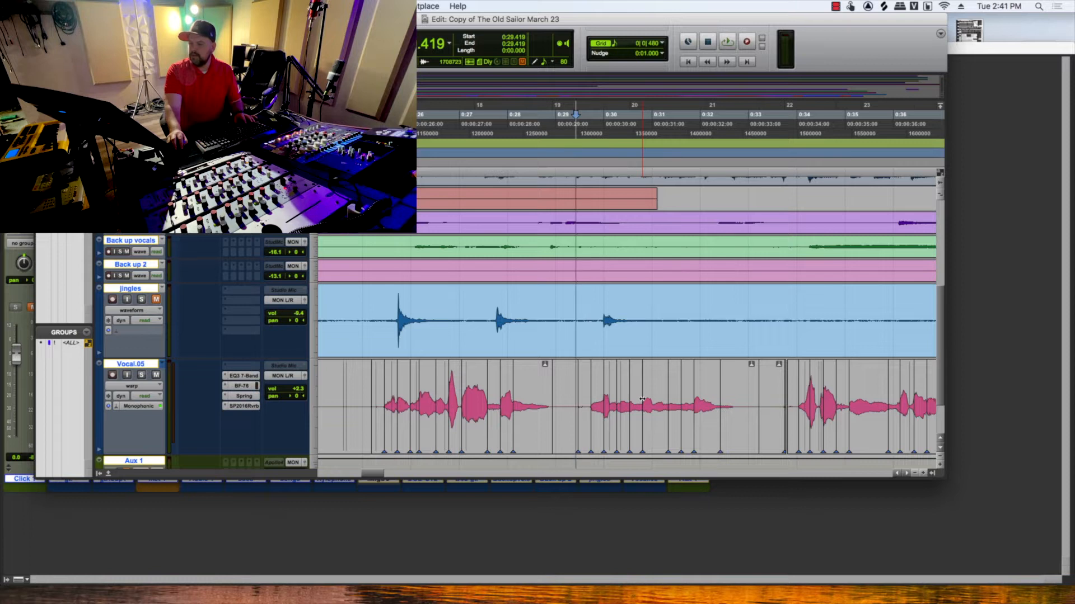
Fine-tune the warp markers in the middle of the second vocal phrase by ear, replaying from 0:29.419 after each adjustment.
key("space")
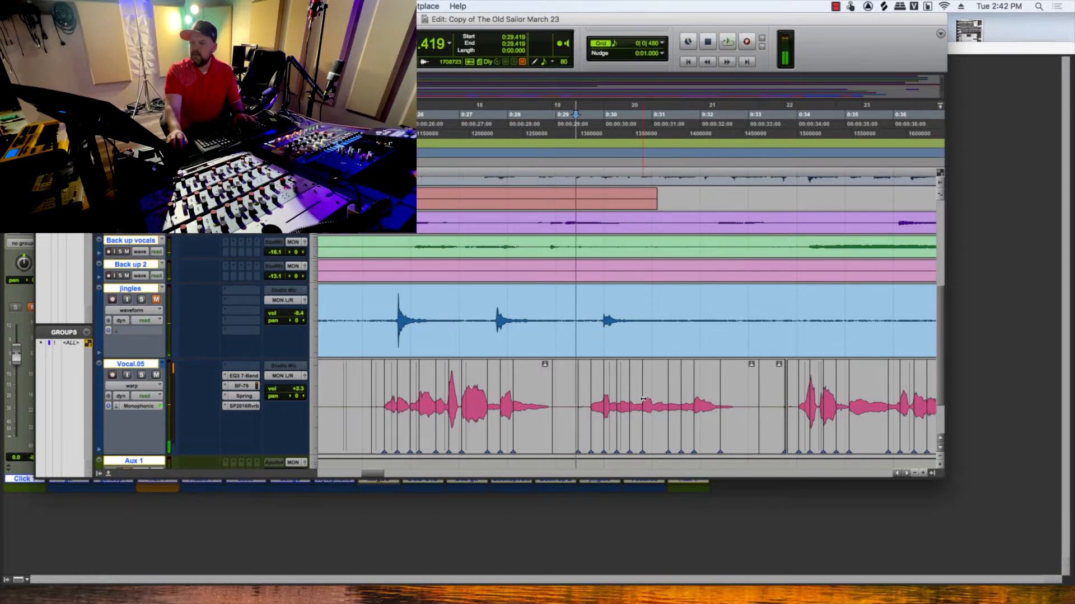
key("space")
key("space")
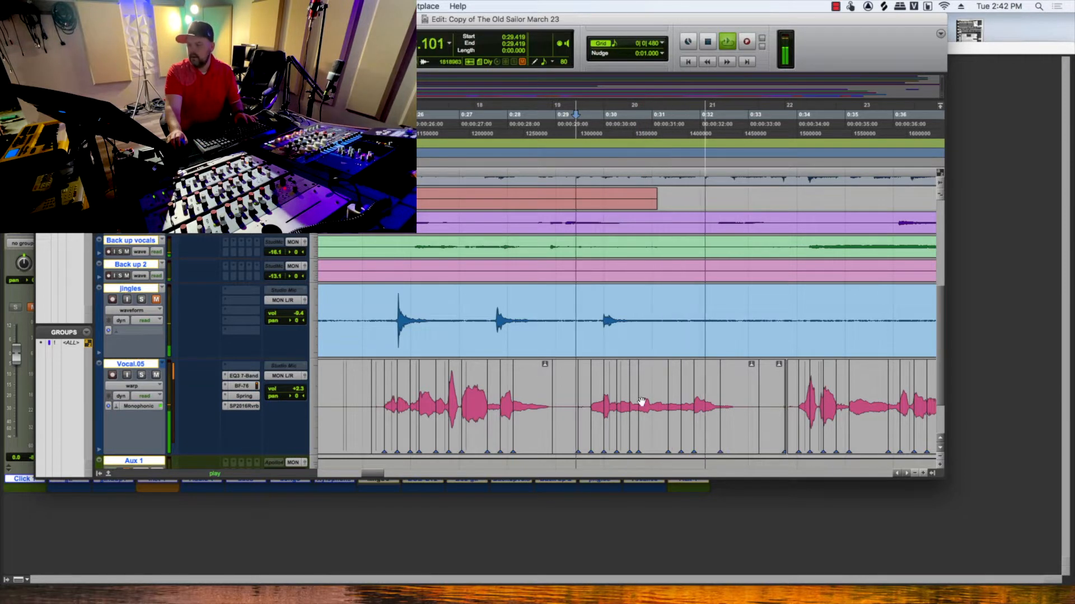
key("space")
key("space")
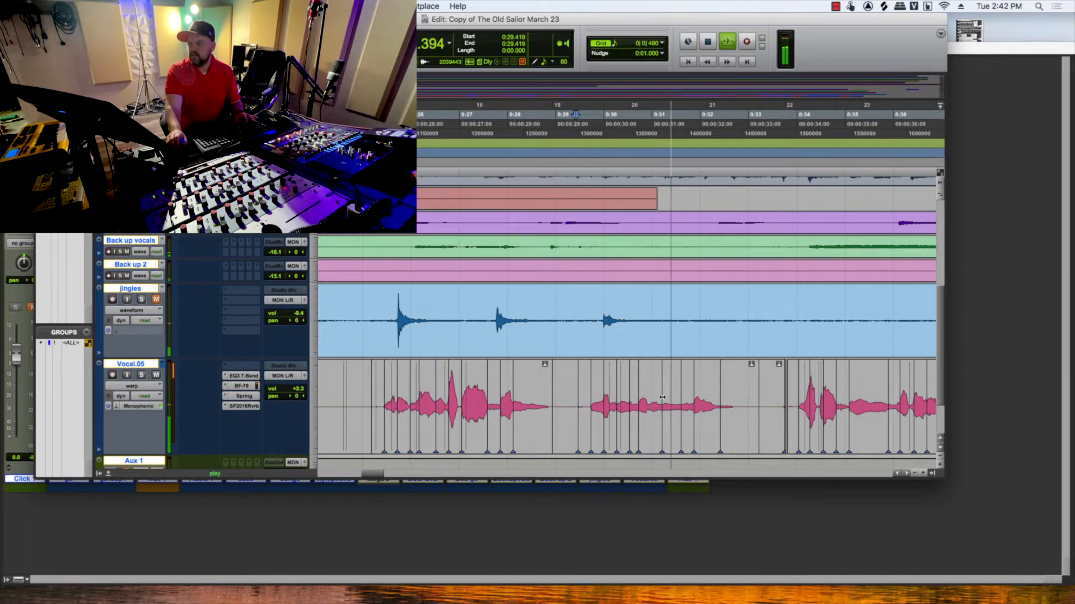
key("space")
key("space")
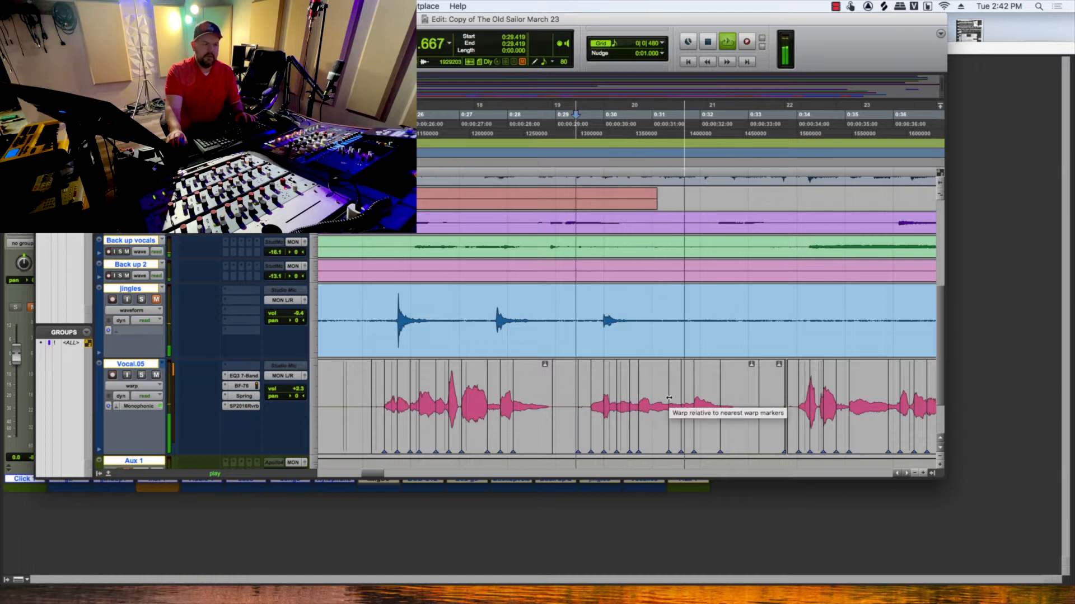
key("space")
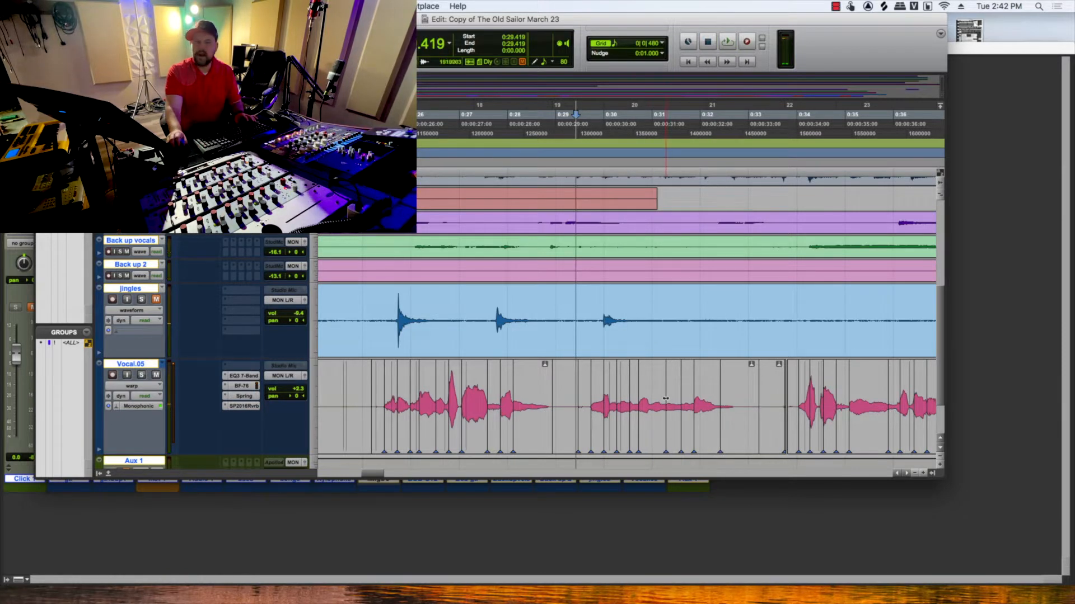
key("space")
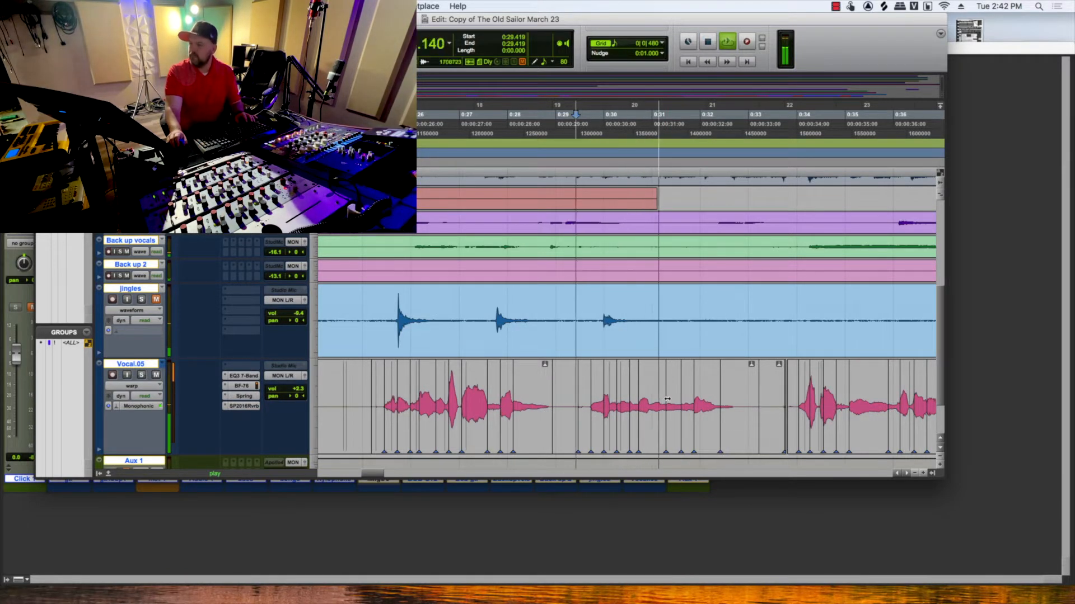
key("space")
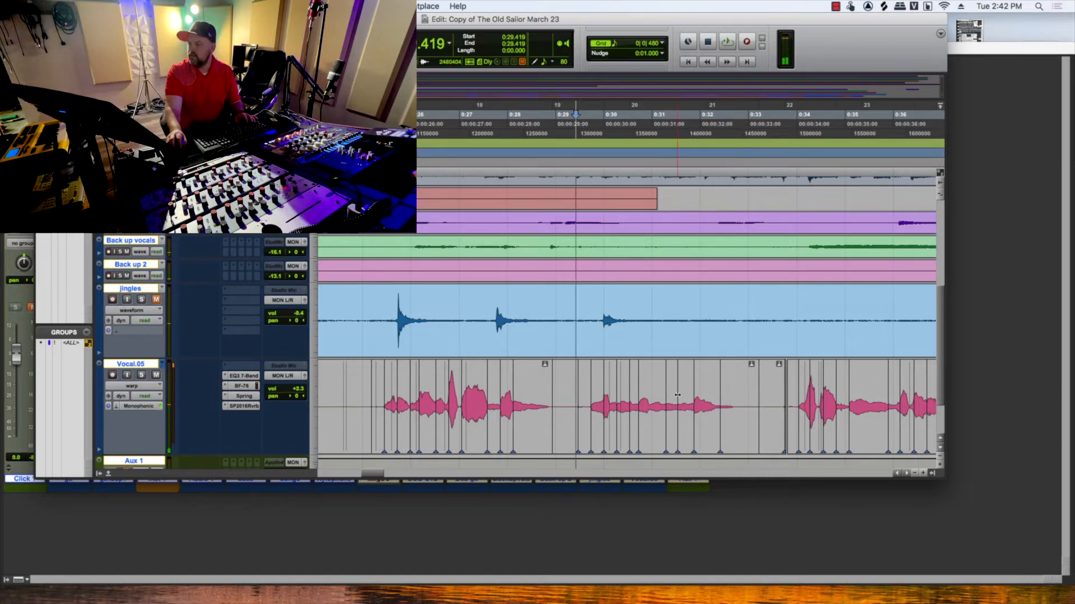
key("space")
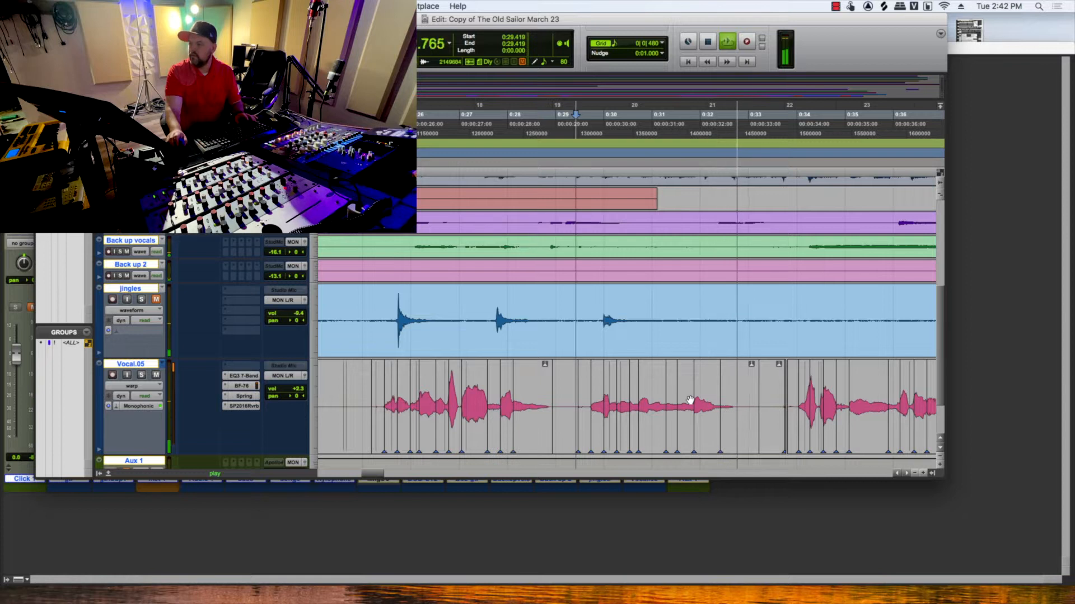
key("space")
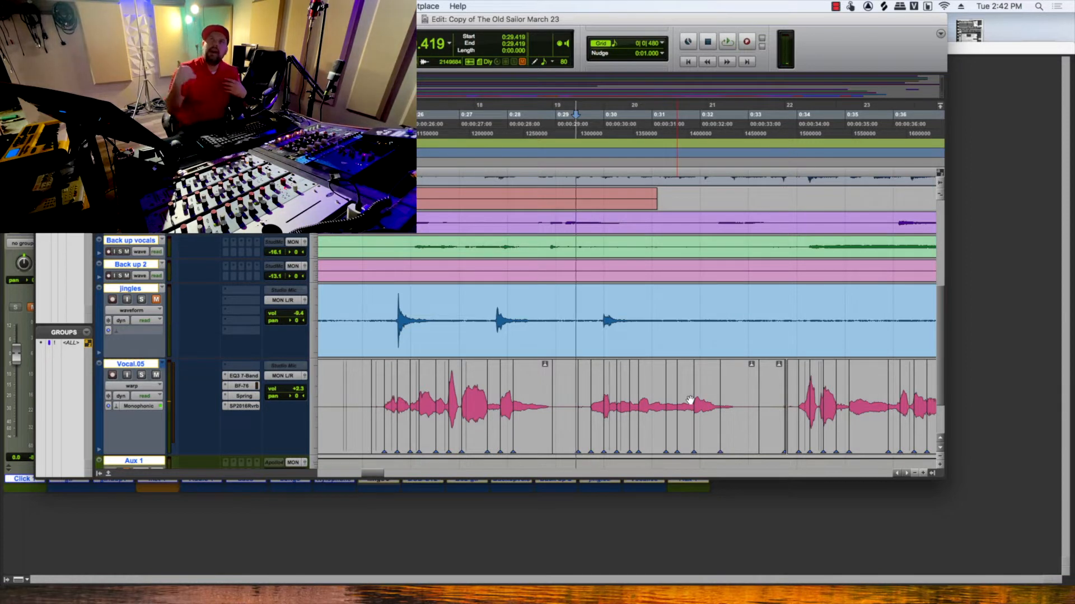